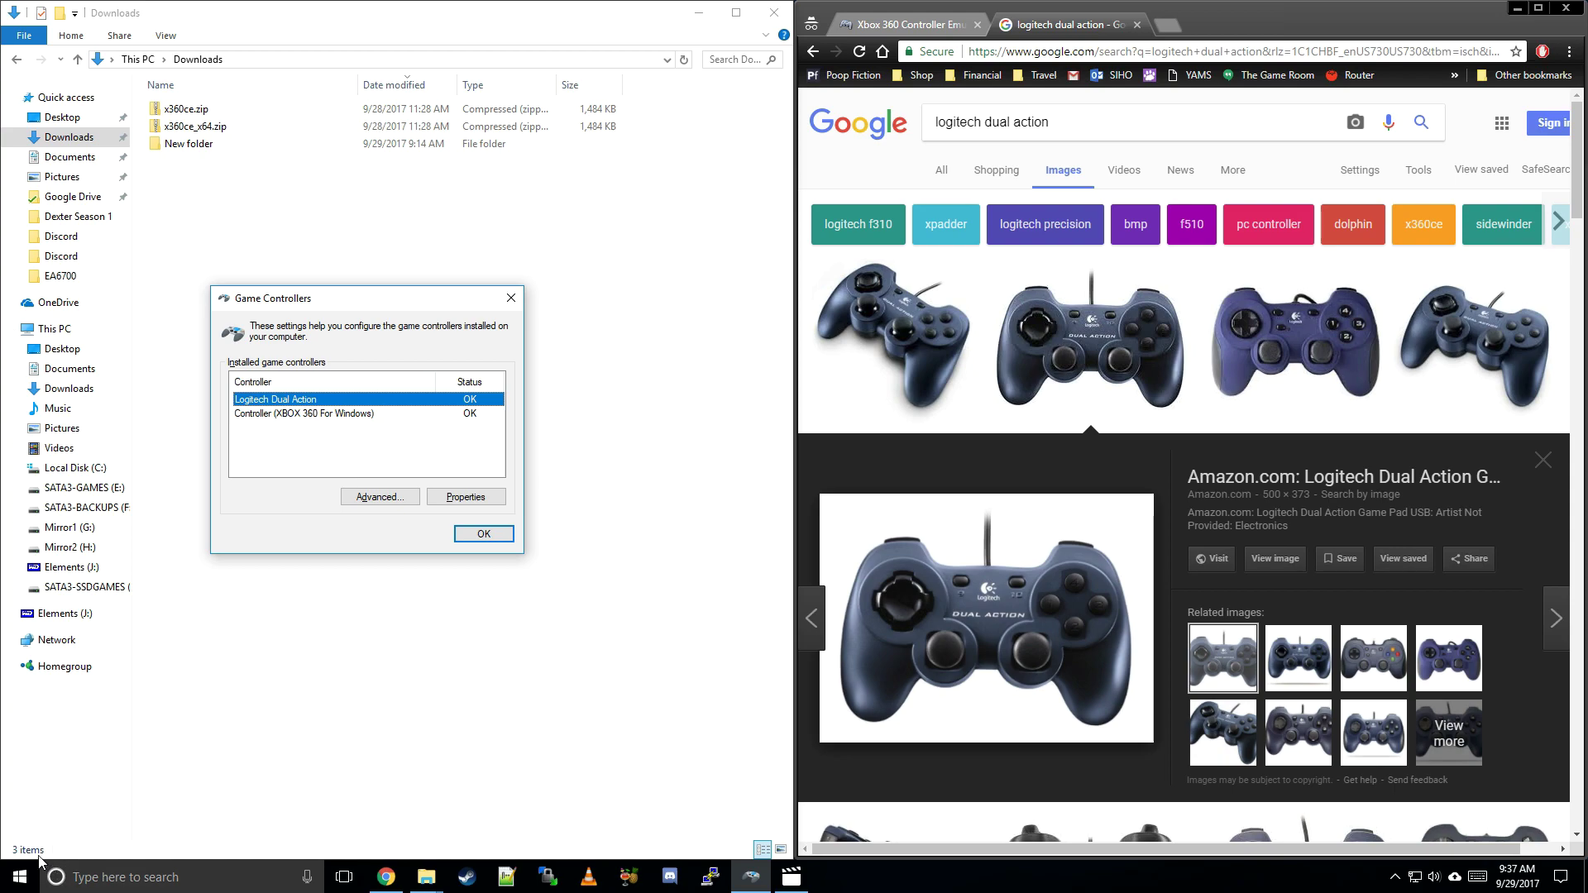
click(20, 877)
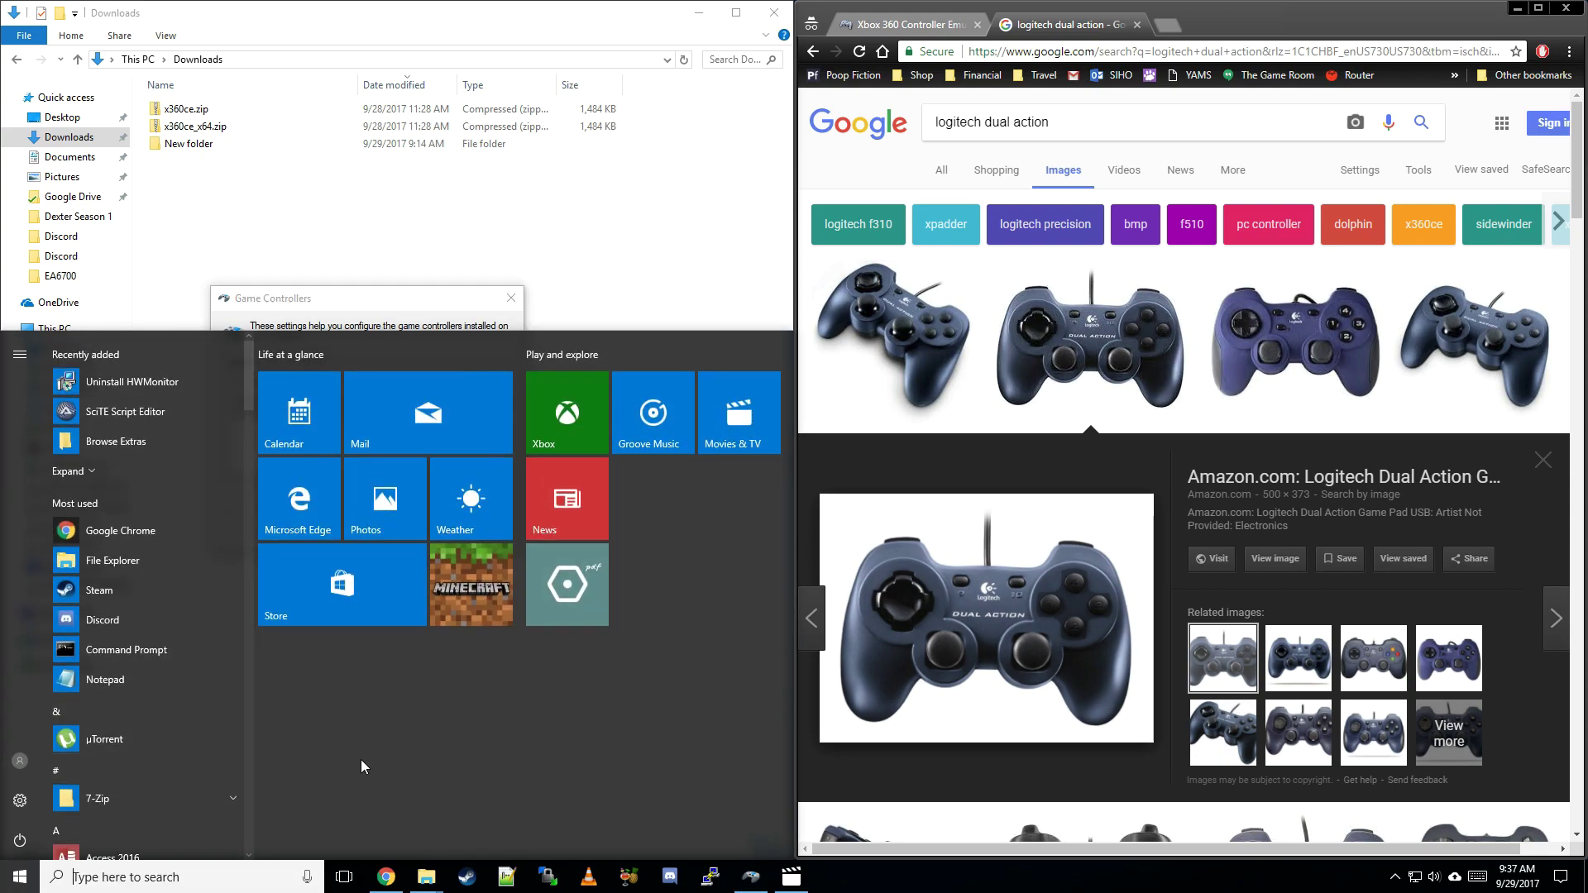
text(controller)
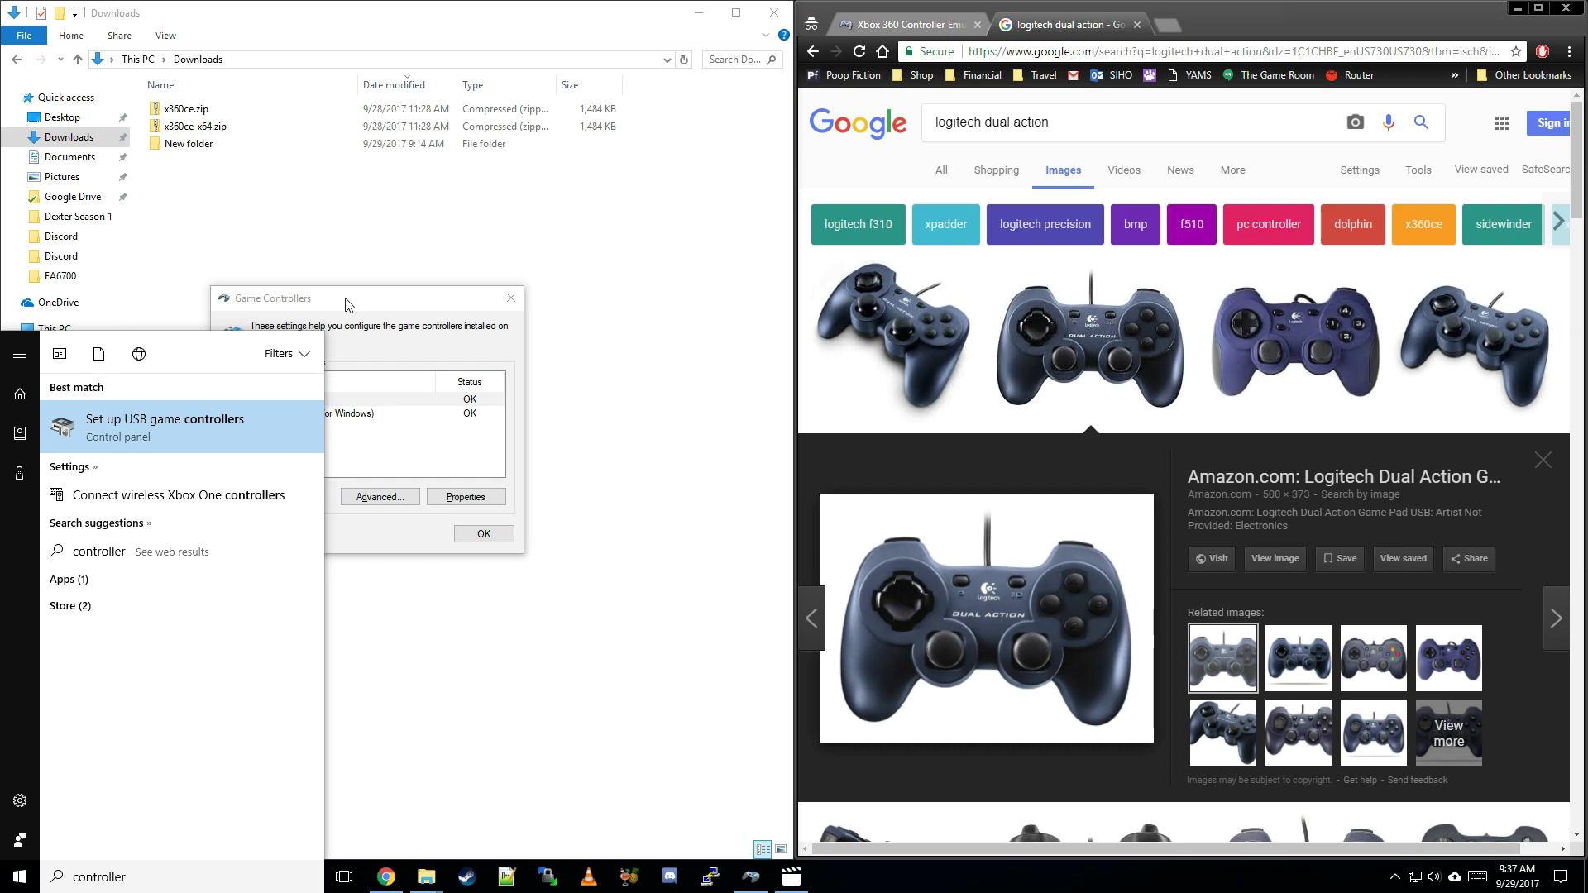
click(326, 309)
click(280, 413)
click(290, 401)
click(275, 414)
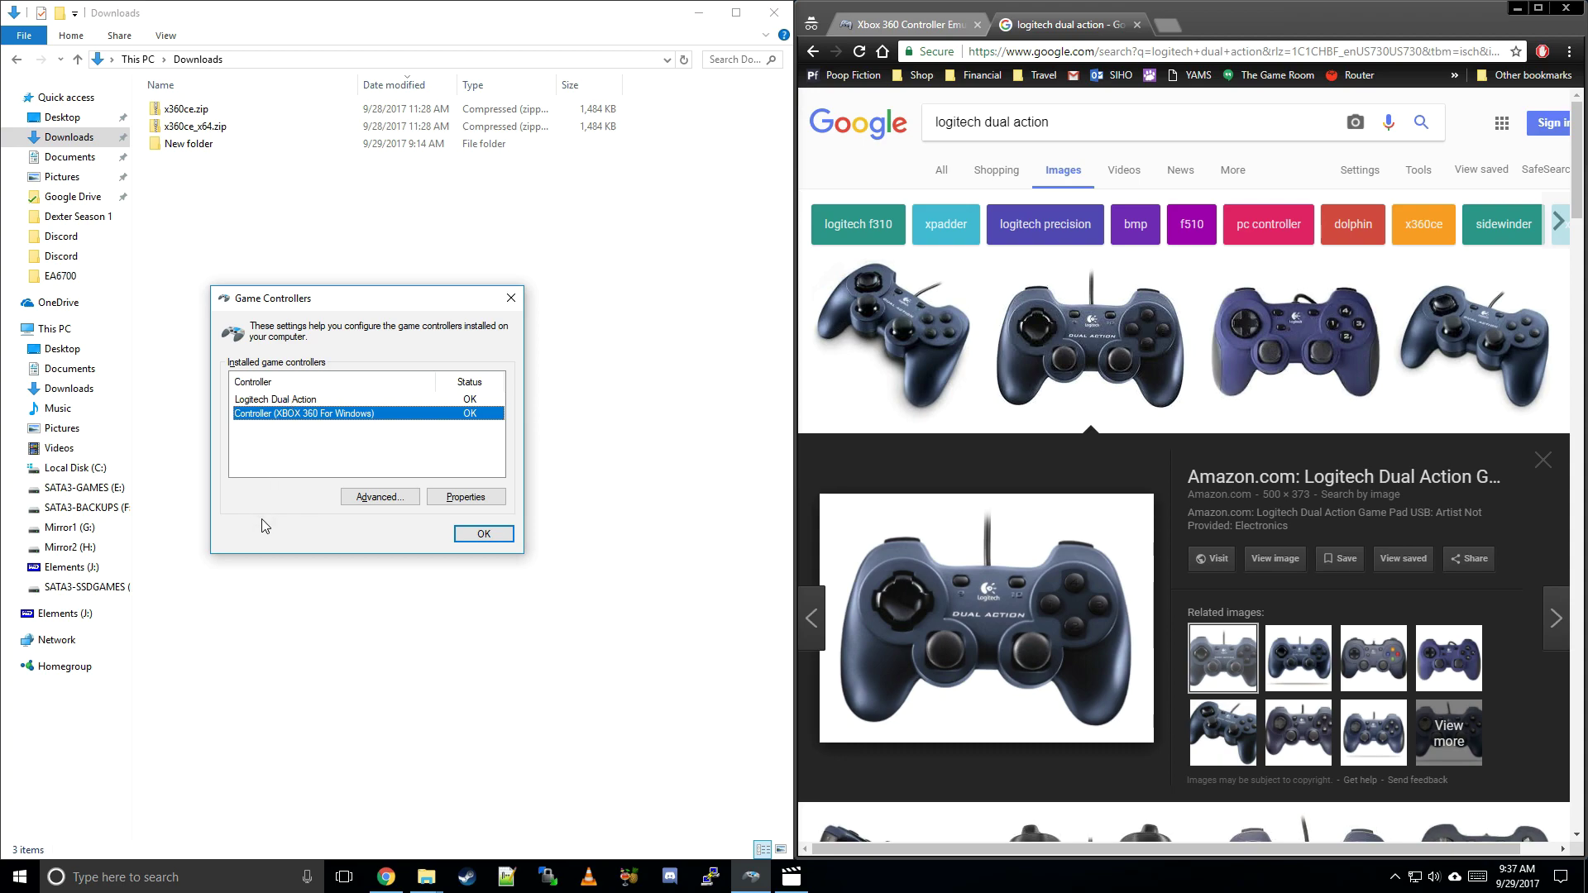
click(268, 400)
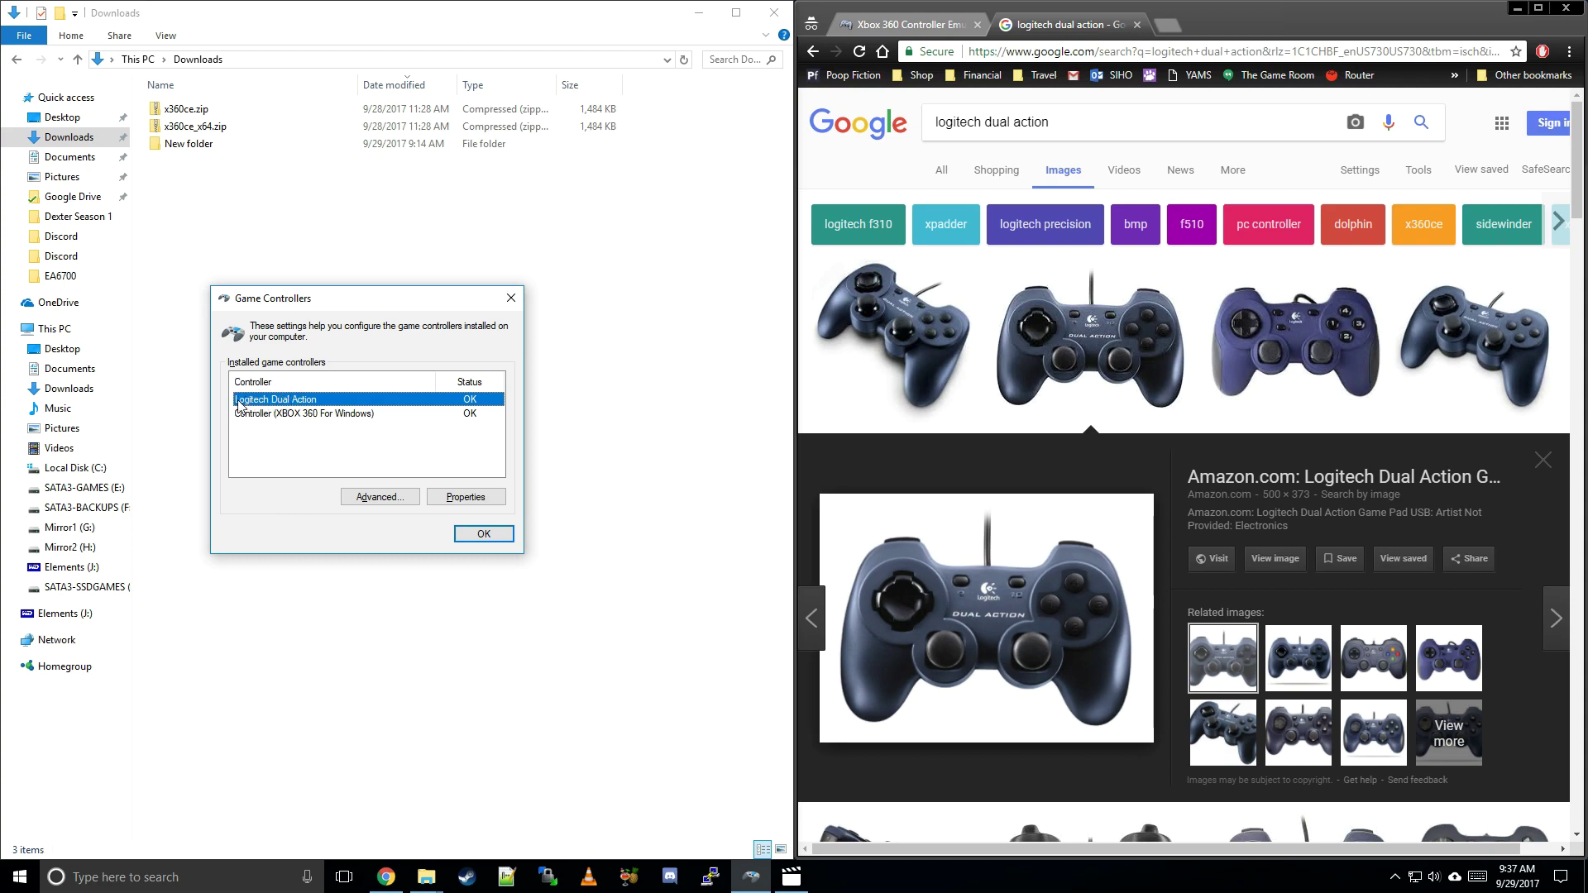
Check the Logitech Dual Action's Settings and Test tabs, then close its properties and Game Controllers
click(443, 498)
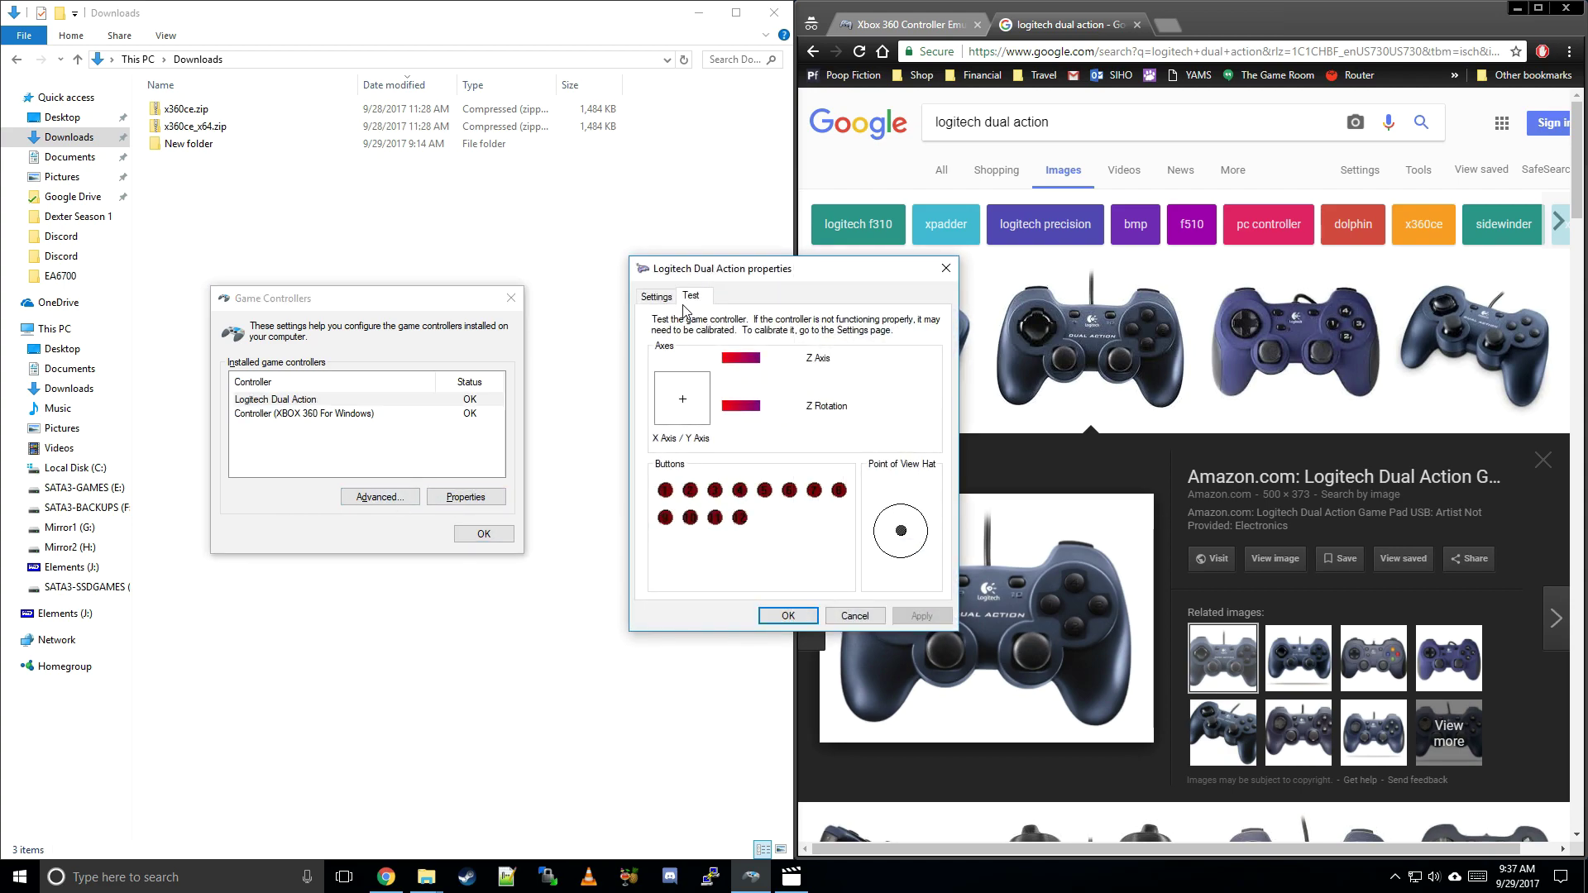
click(656, 296)
key(ctrl+Tab)
key(ctrl+Tab)
key(ctrl+Tab)
key(ctrl+Tab)
key(ctrl+Tab)
click(788, 616)
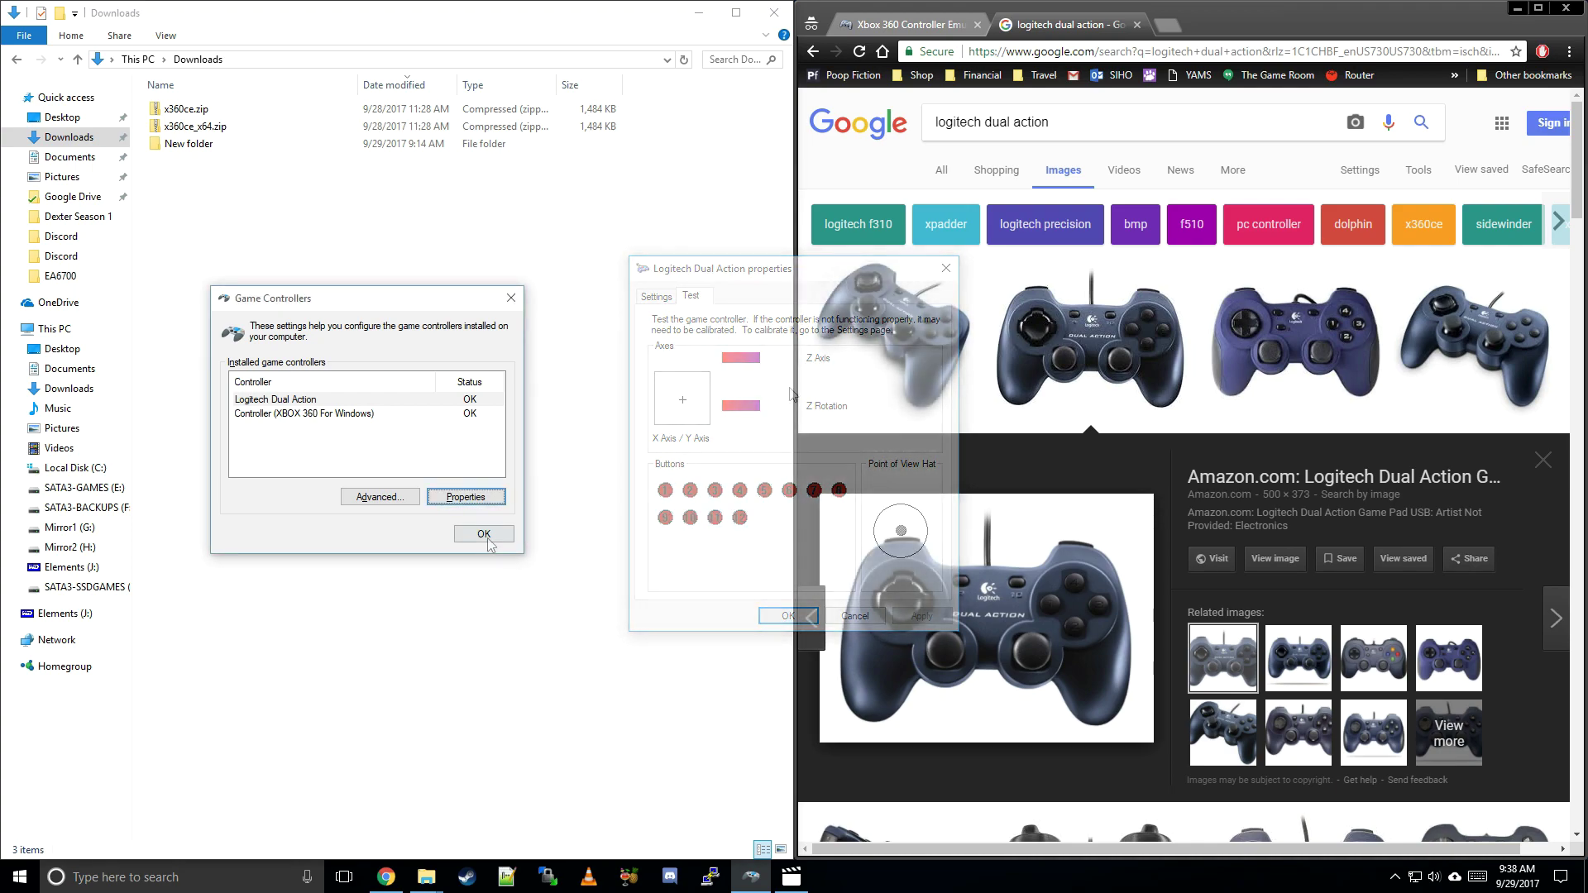
click(486, 533)
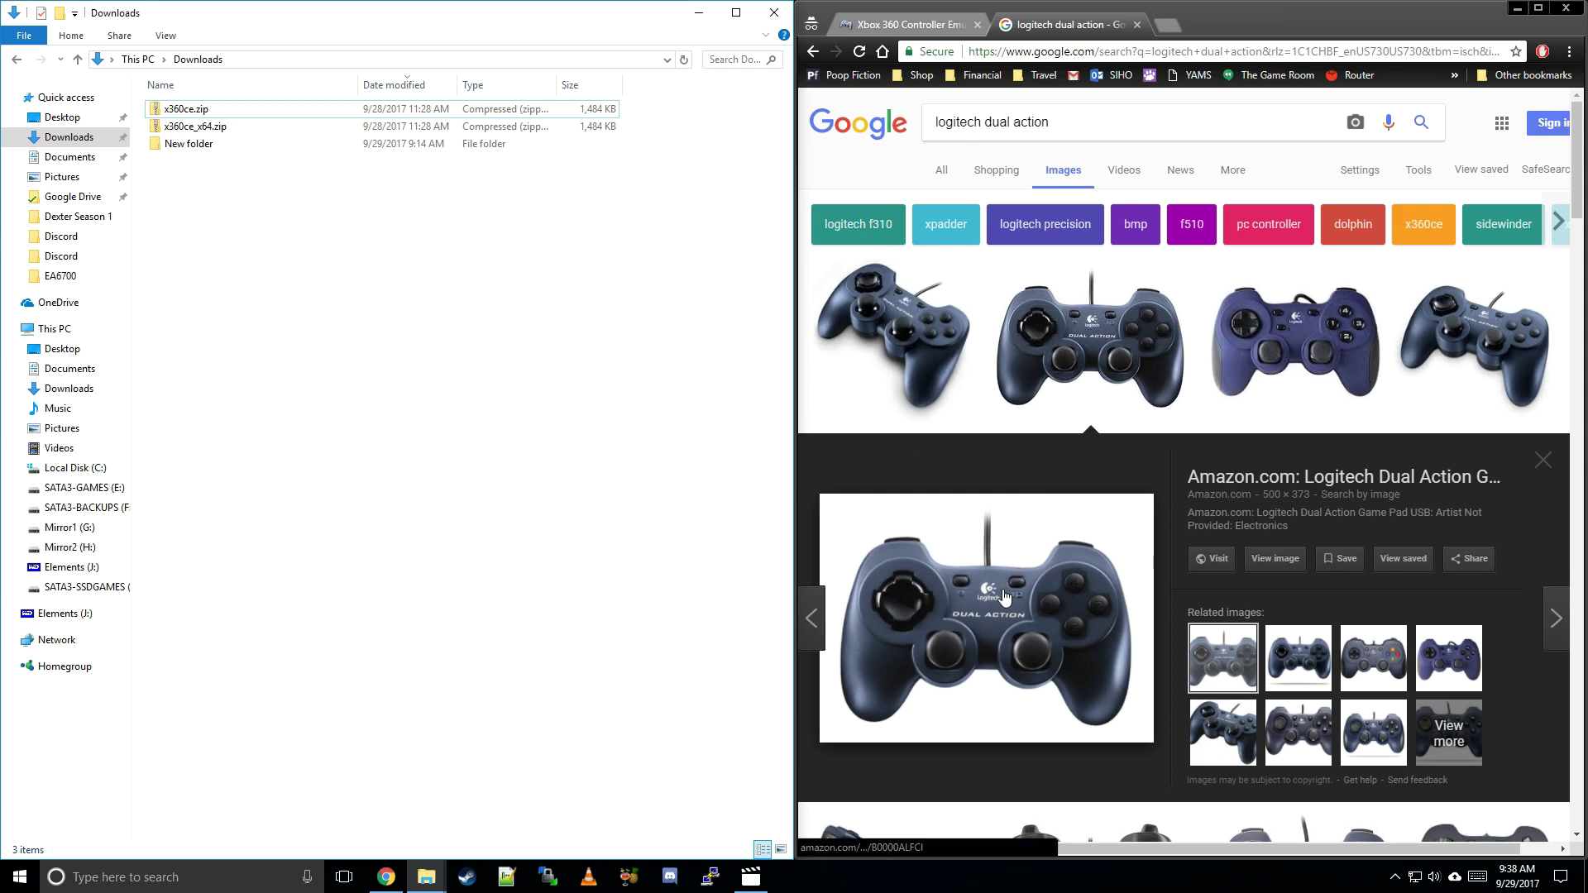
Select the two x360ce zip downloads, confirm x360ce.zip holds x360ce.exe, and return to Downloads
click(199, 125)
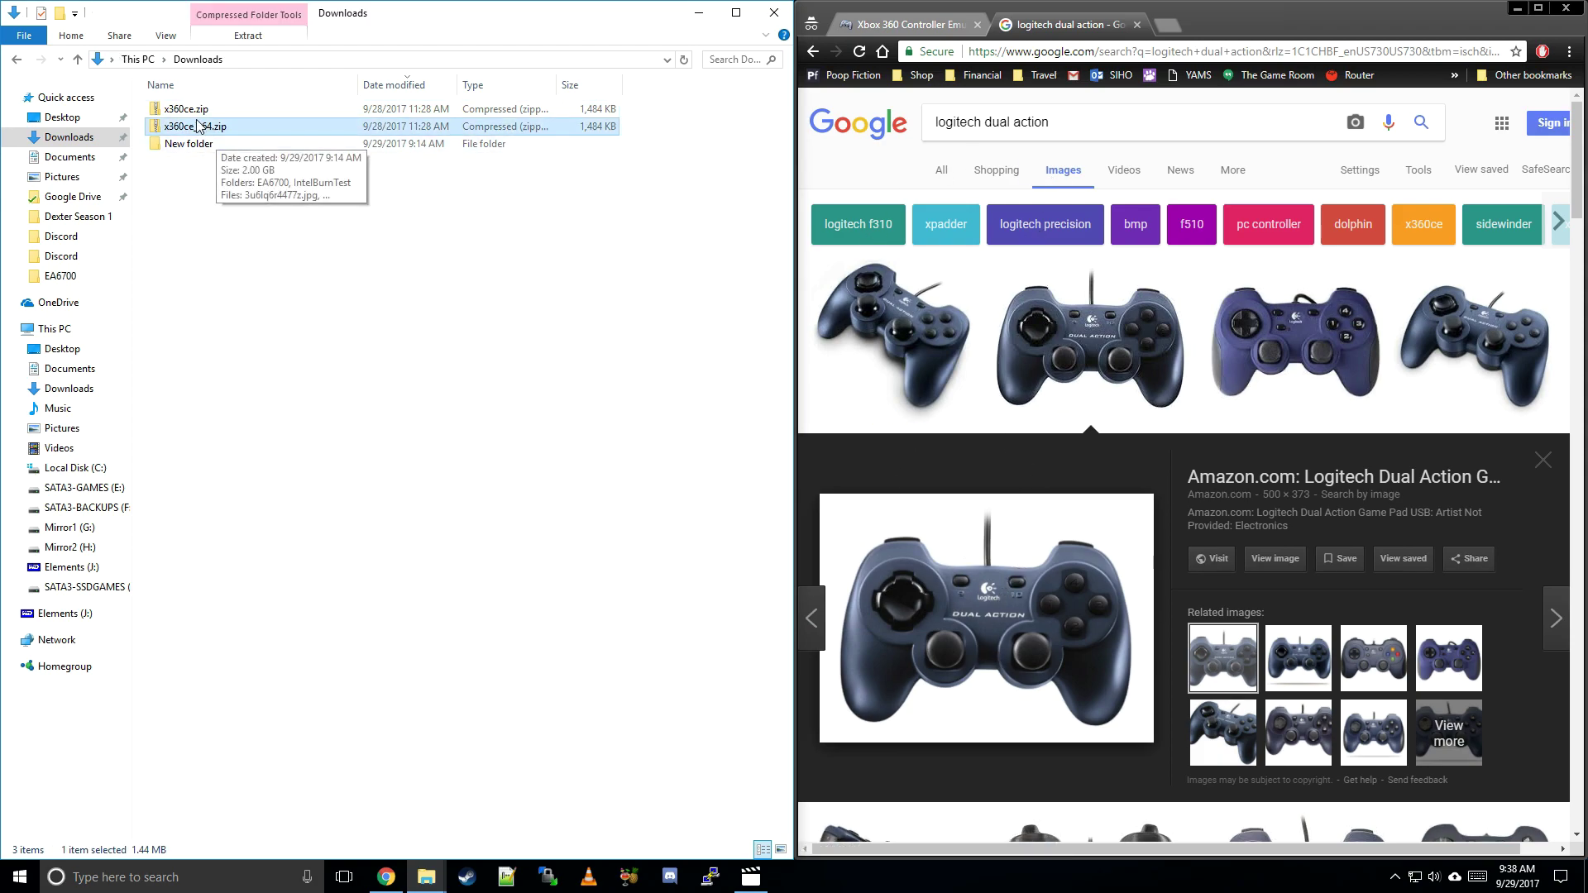
shift+click(197, 110)
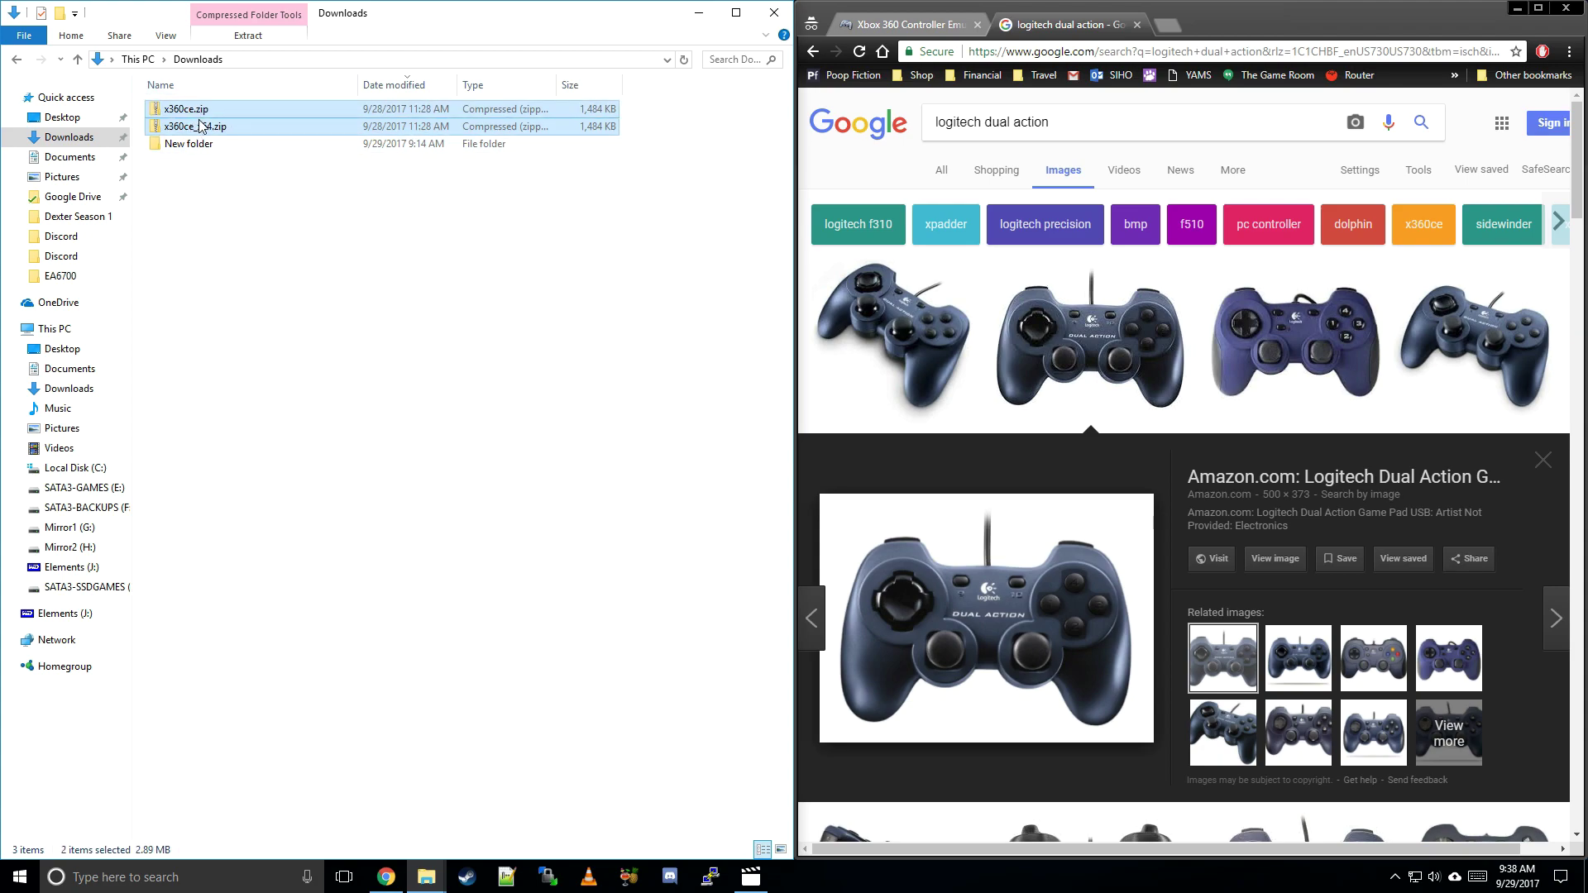
double_click(187, 109)
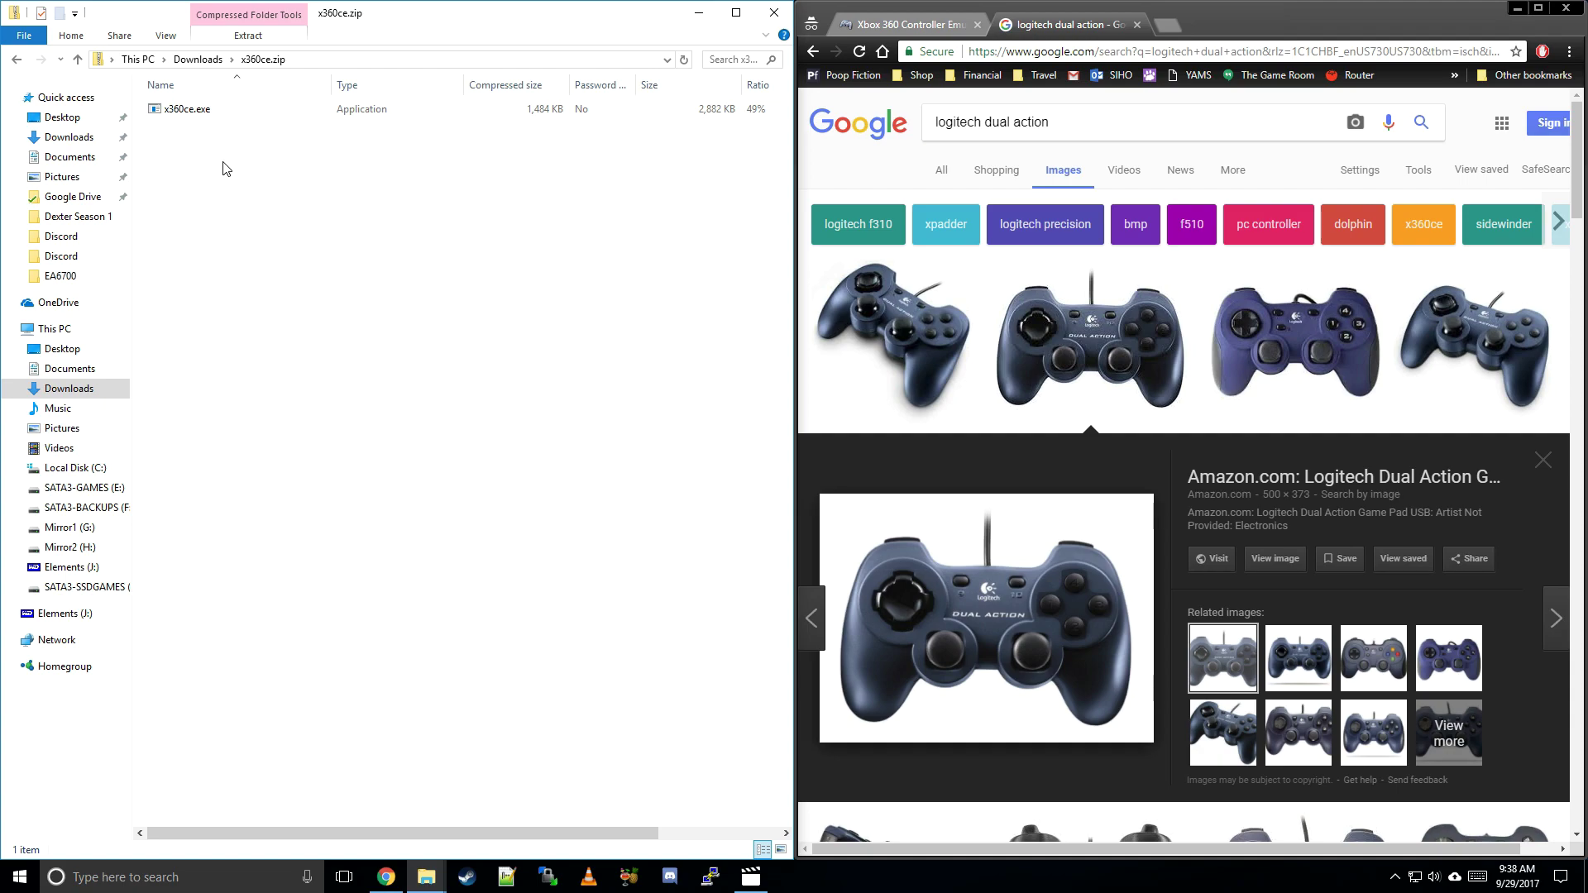
key(alt+Left)
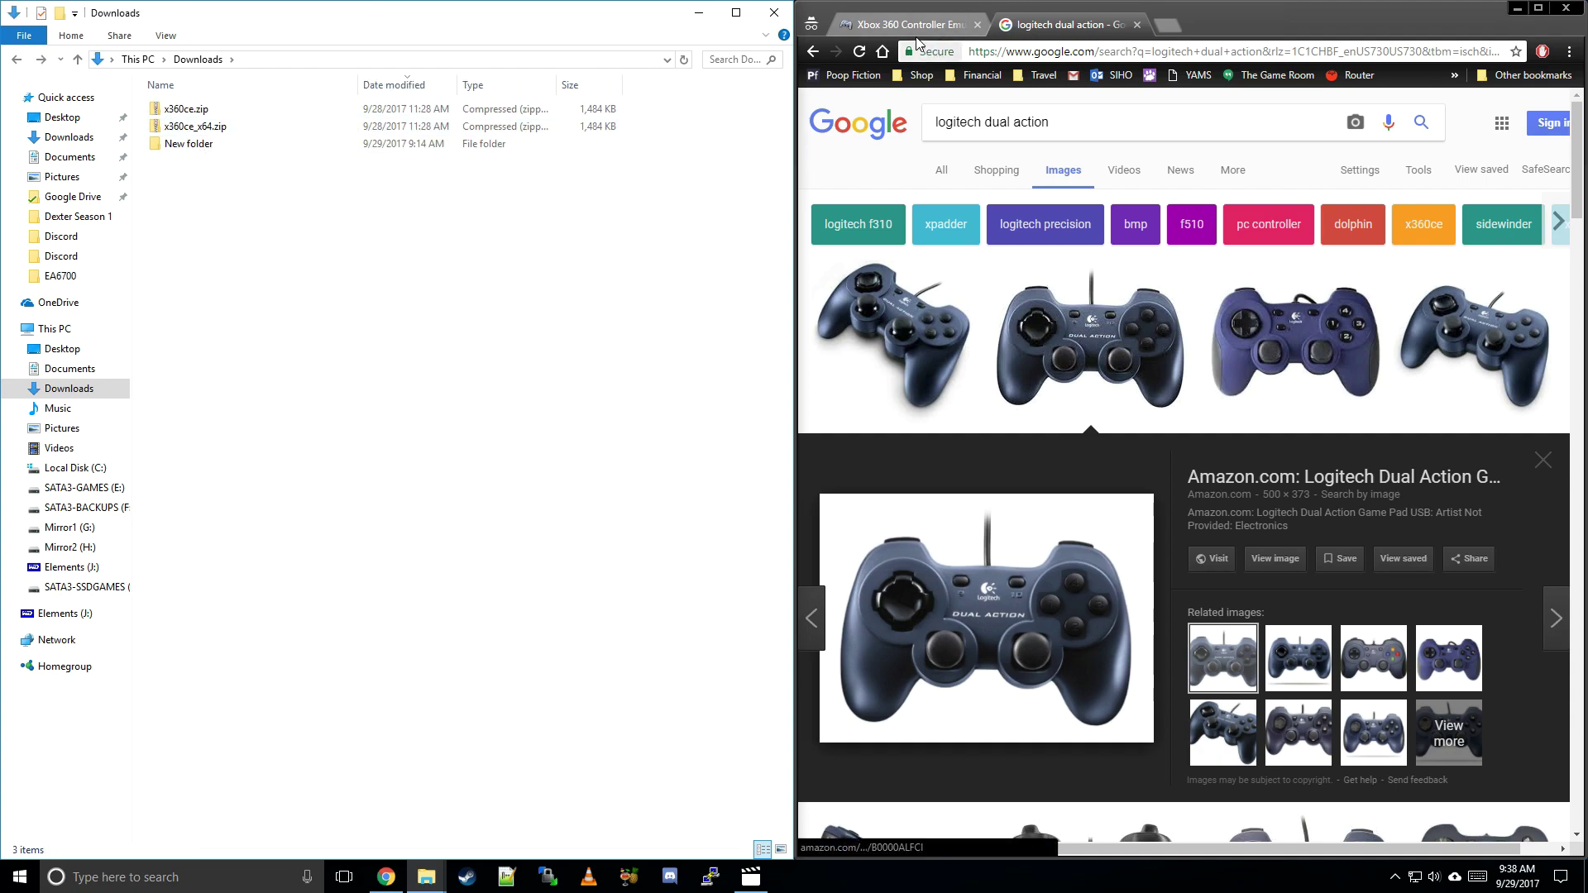
Switch to x360ce.com and scroll past the controllers chart to System Requirements, Files and Installation
click(923, 25)
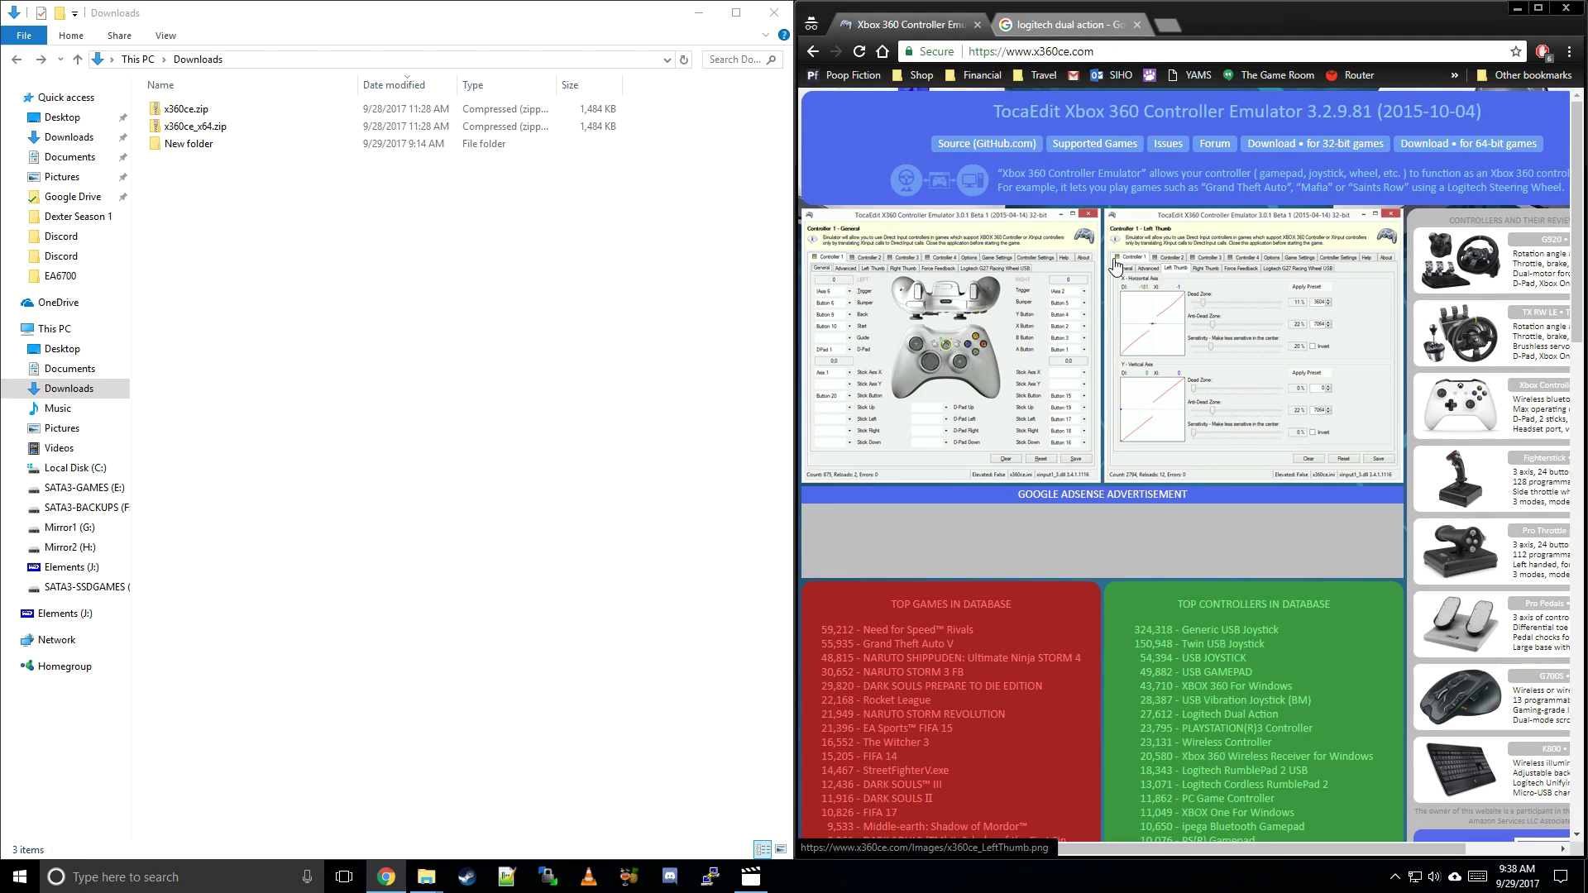
click(1039, 53)
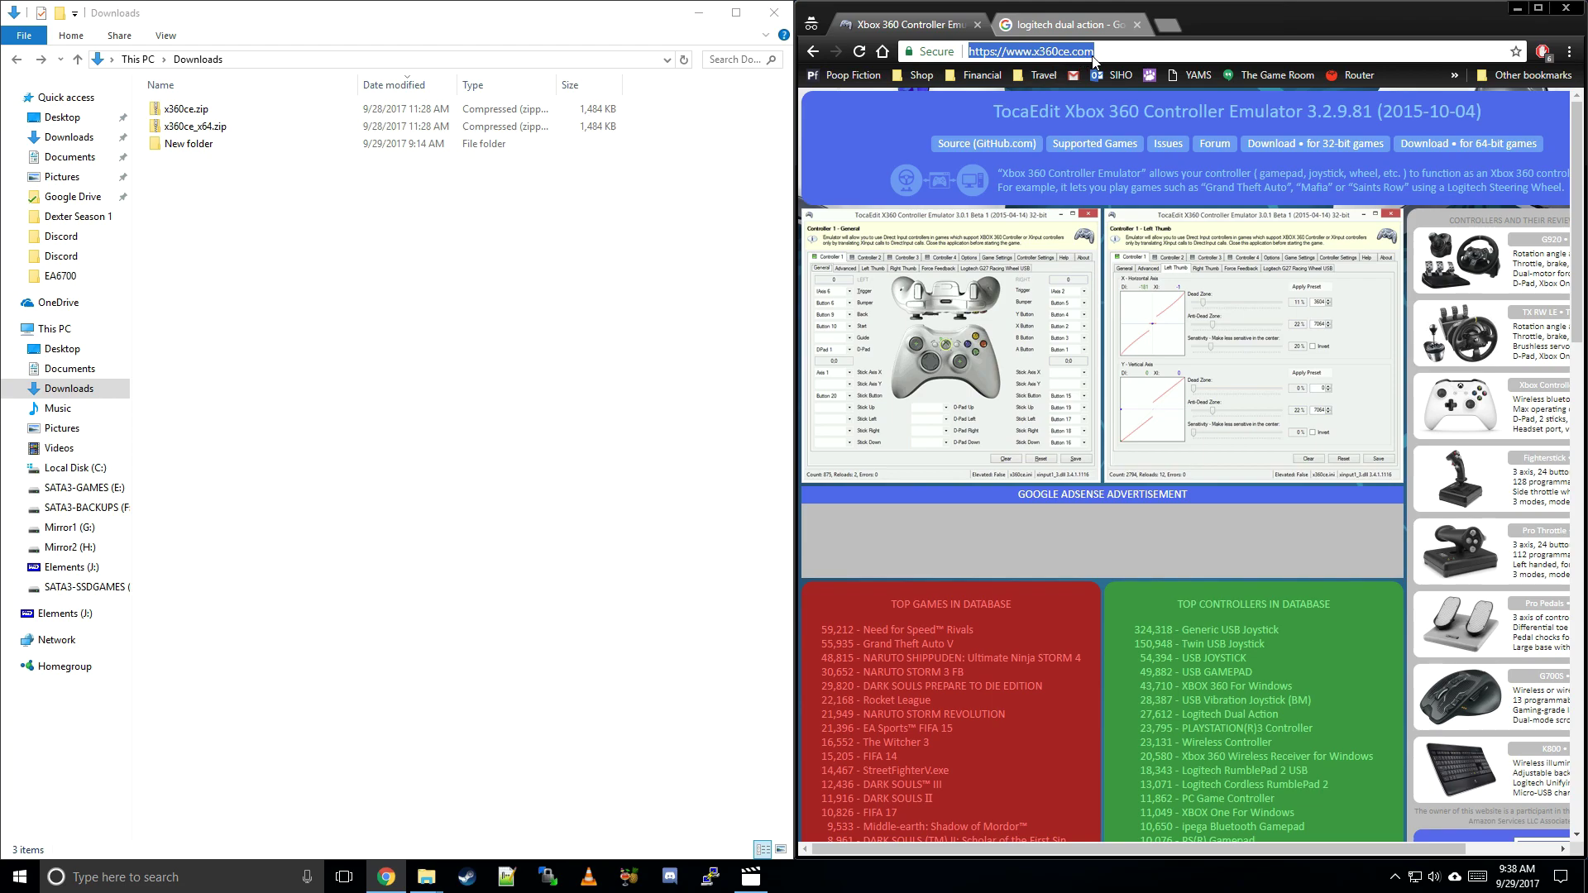
click(1253, 537)
scroll(1110, 264, down, 1)
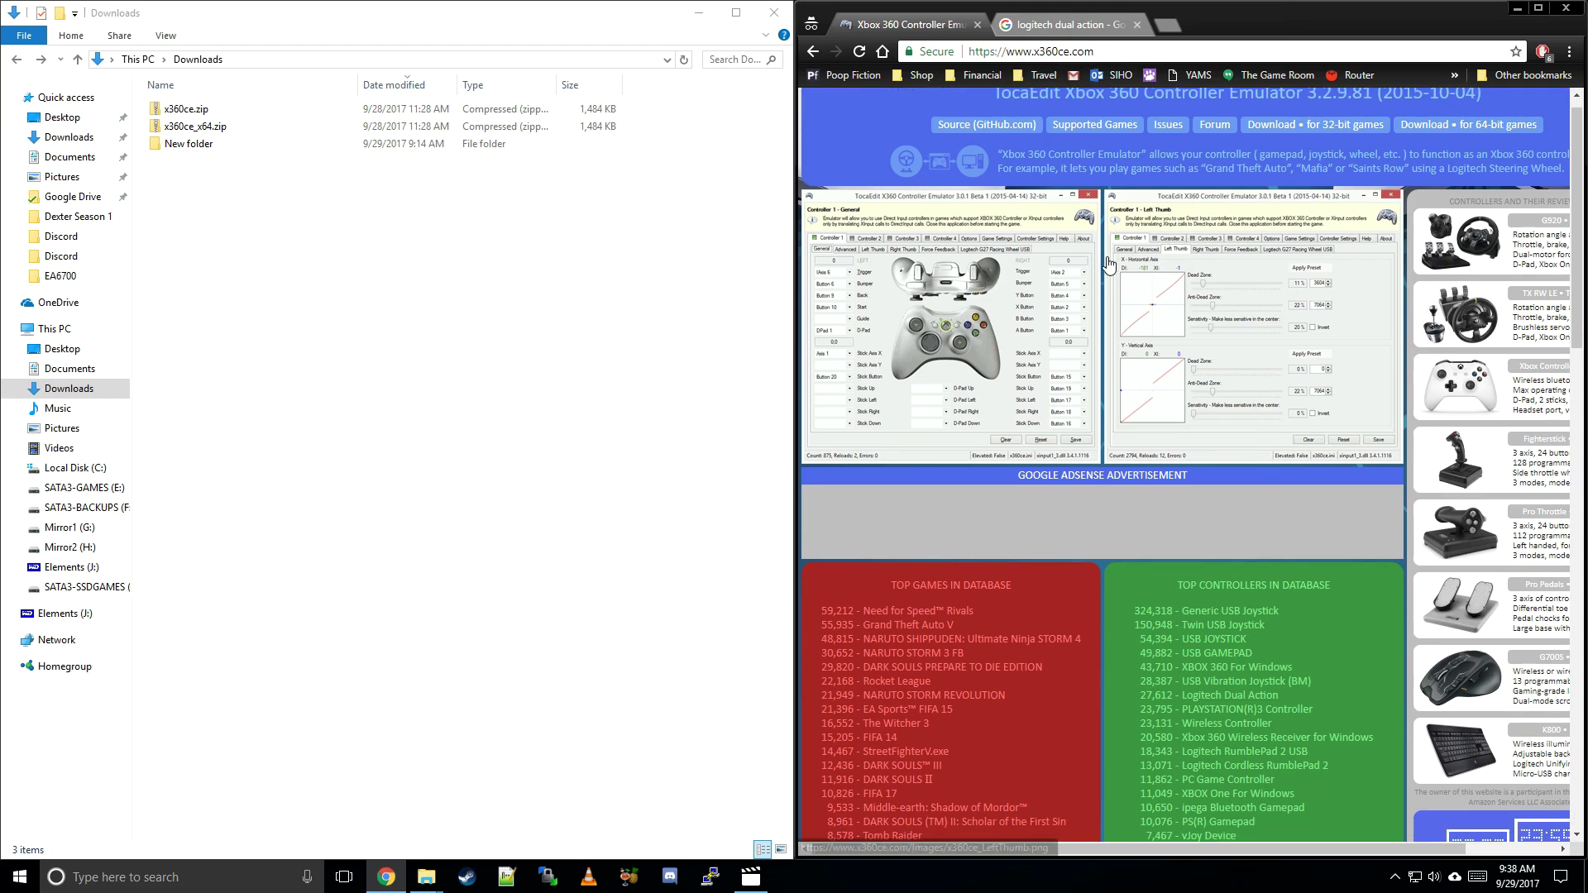
scroll(1109, 265, down, 5)
scroll(1109, 264, down, 1)
scroll(1110, 265, up, 1)
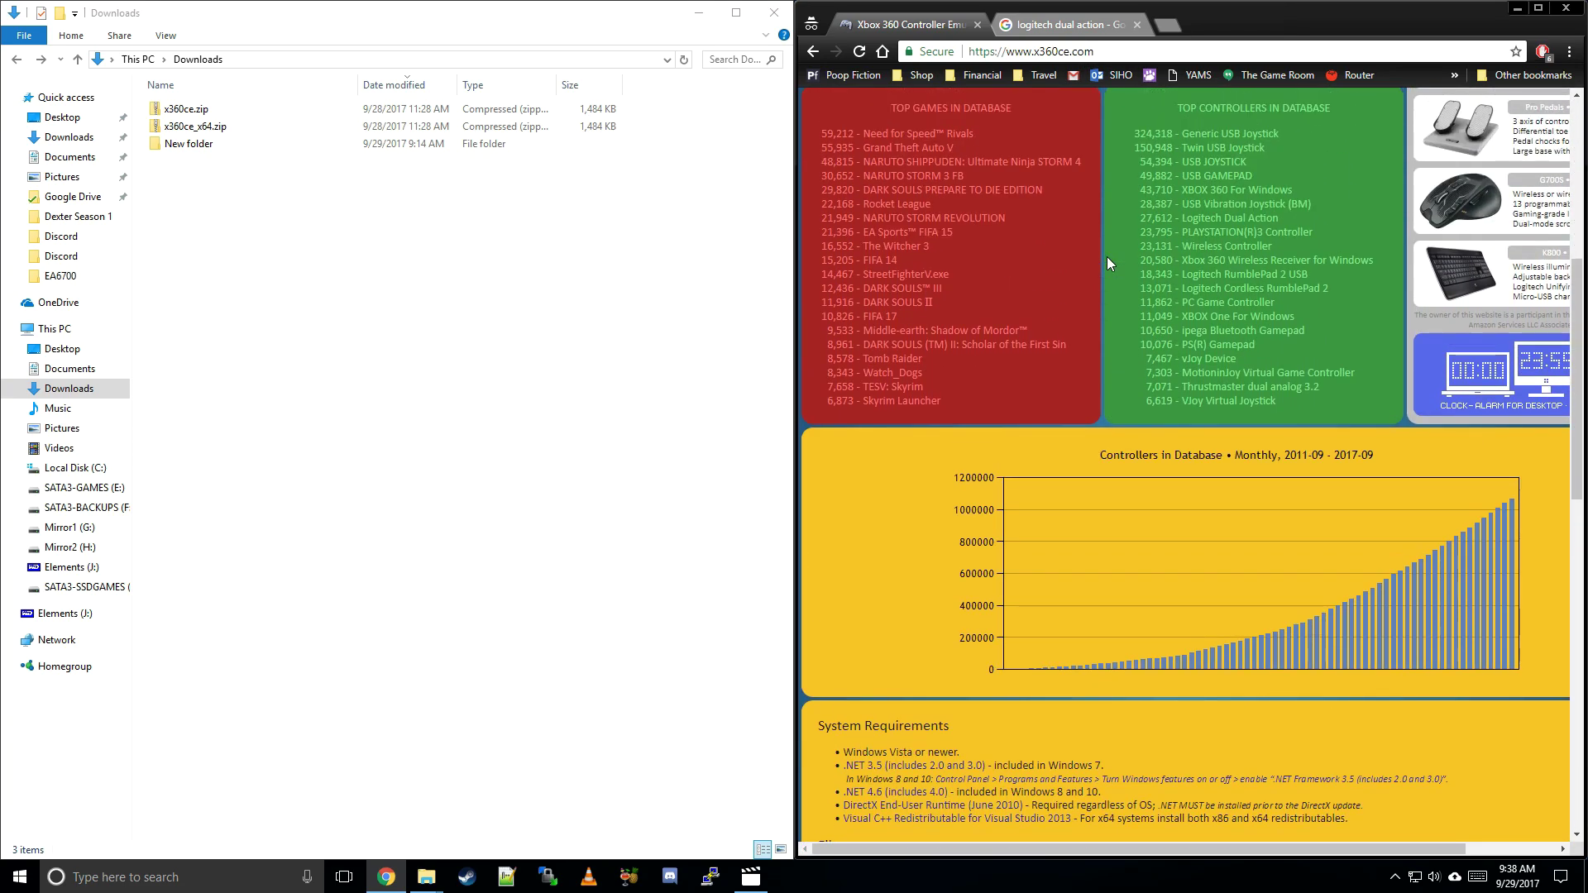
scroll(1107, 257, up, 1)
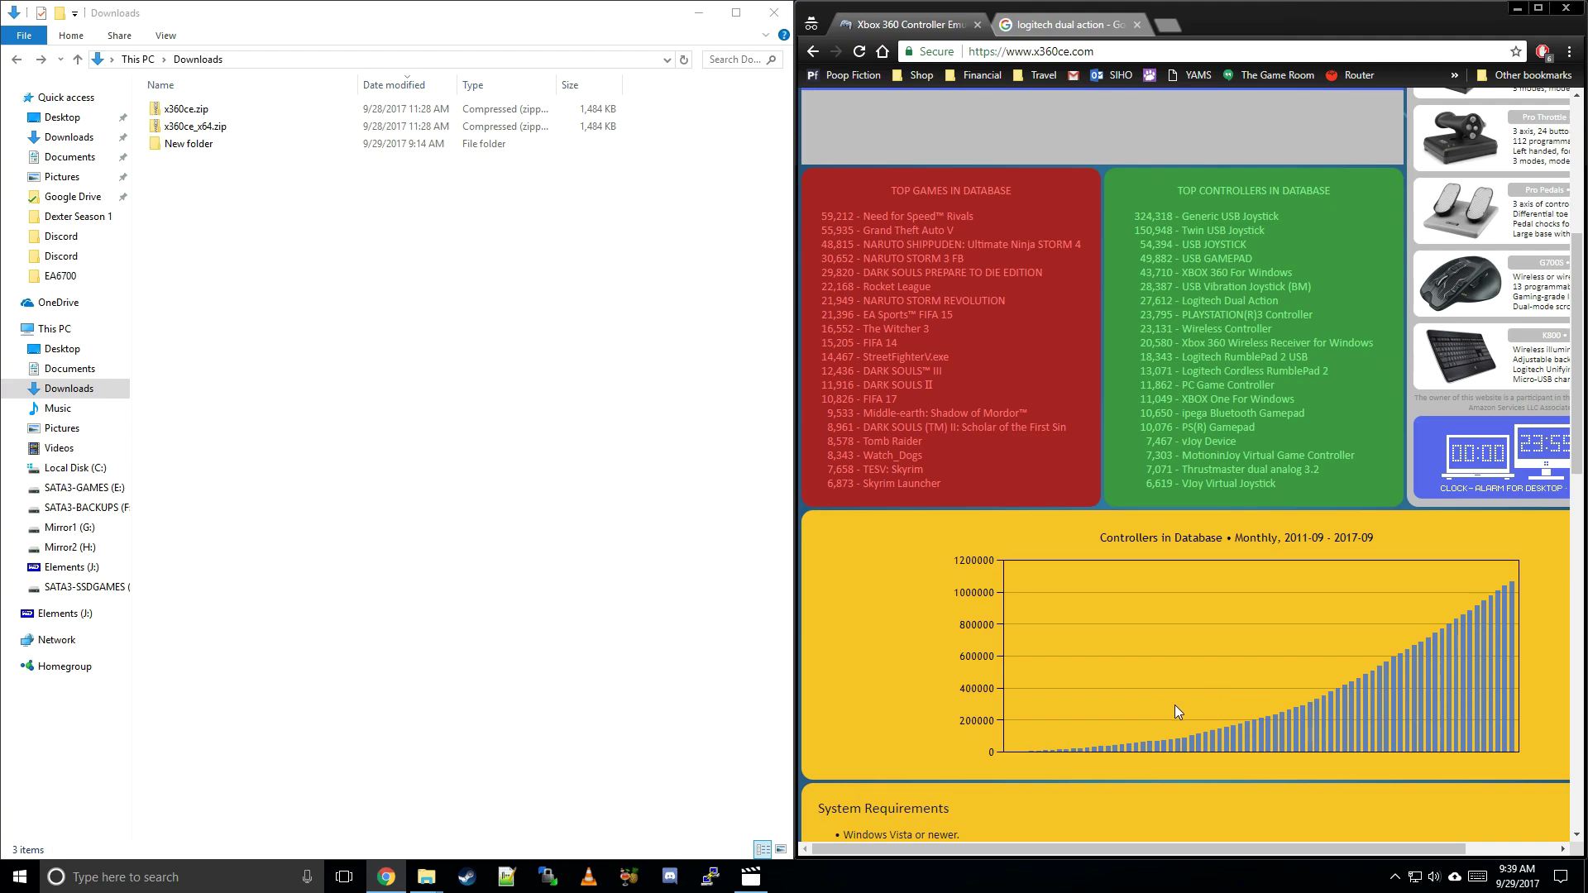
scroll(1067, 725, down, 1)
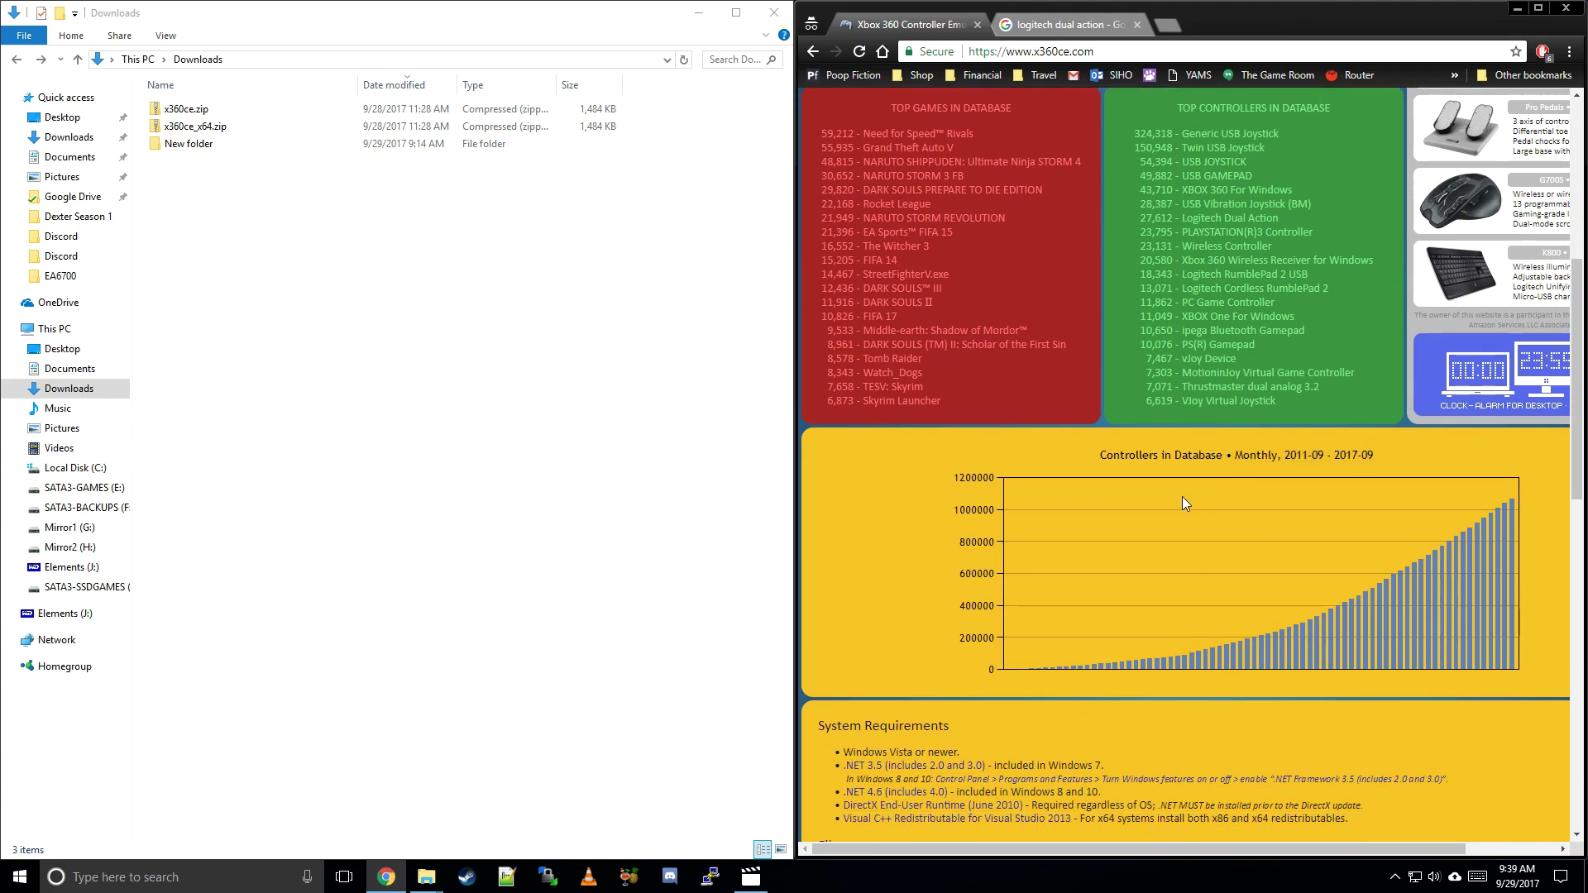
scroll(1198, 408, down, 5)
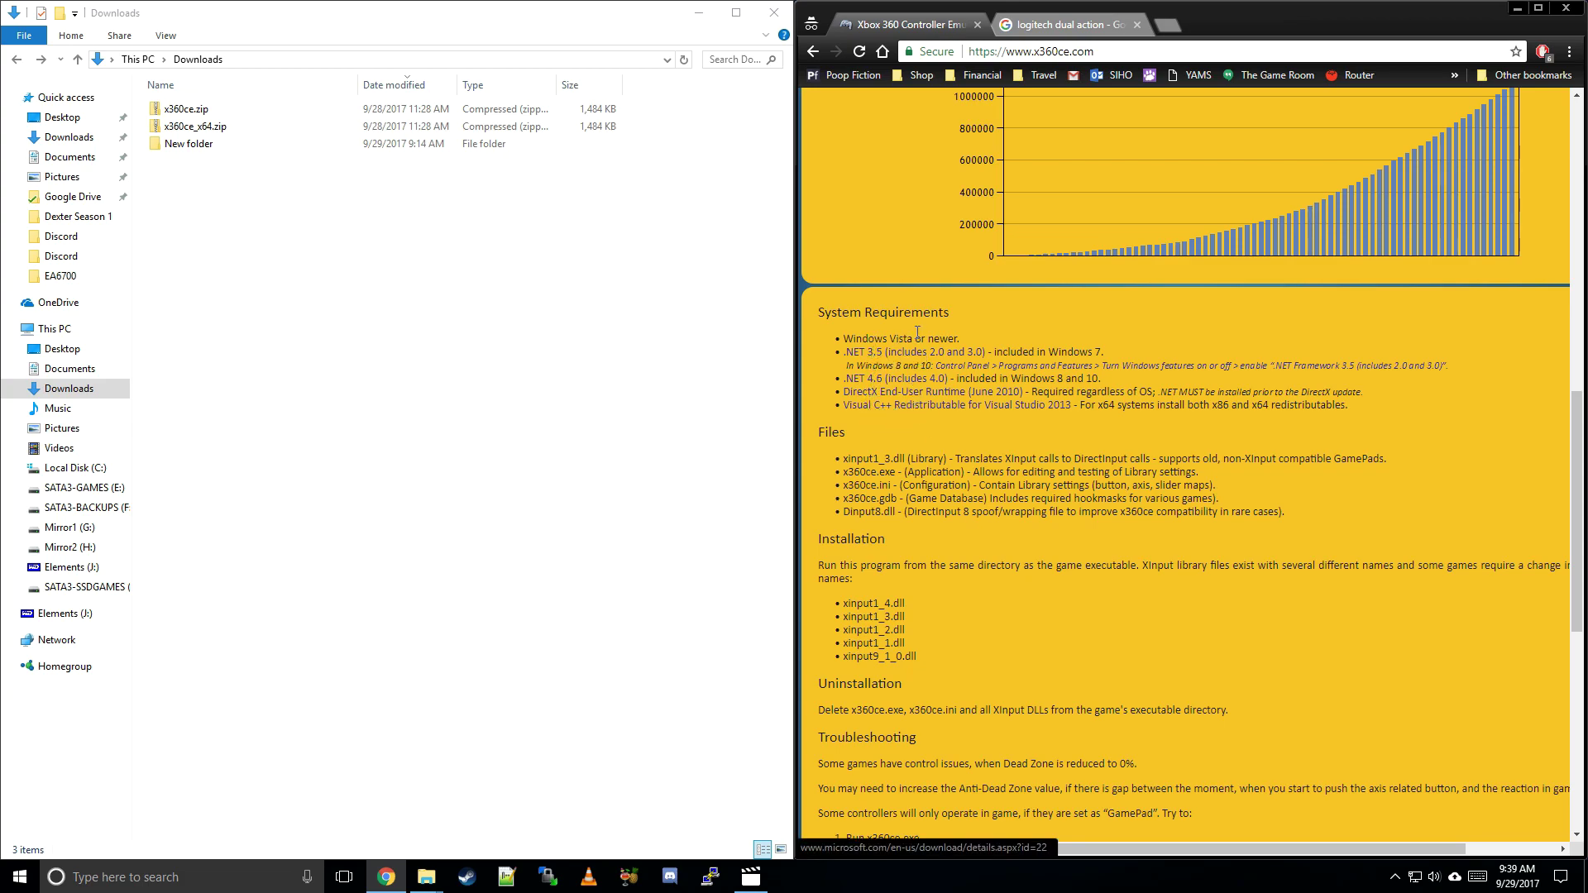
Follow the Visual C++ 2013 redistributable link and review the .NET 4.6 and DirectX requirements
click(926, 406)
drag(970, 379, 1099, 391)
click(1115, 390)
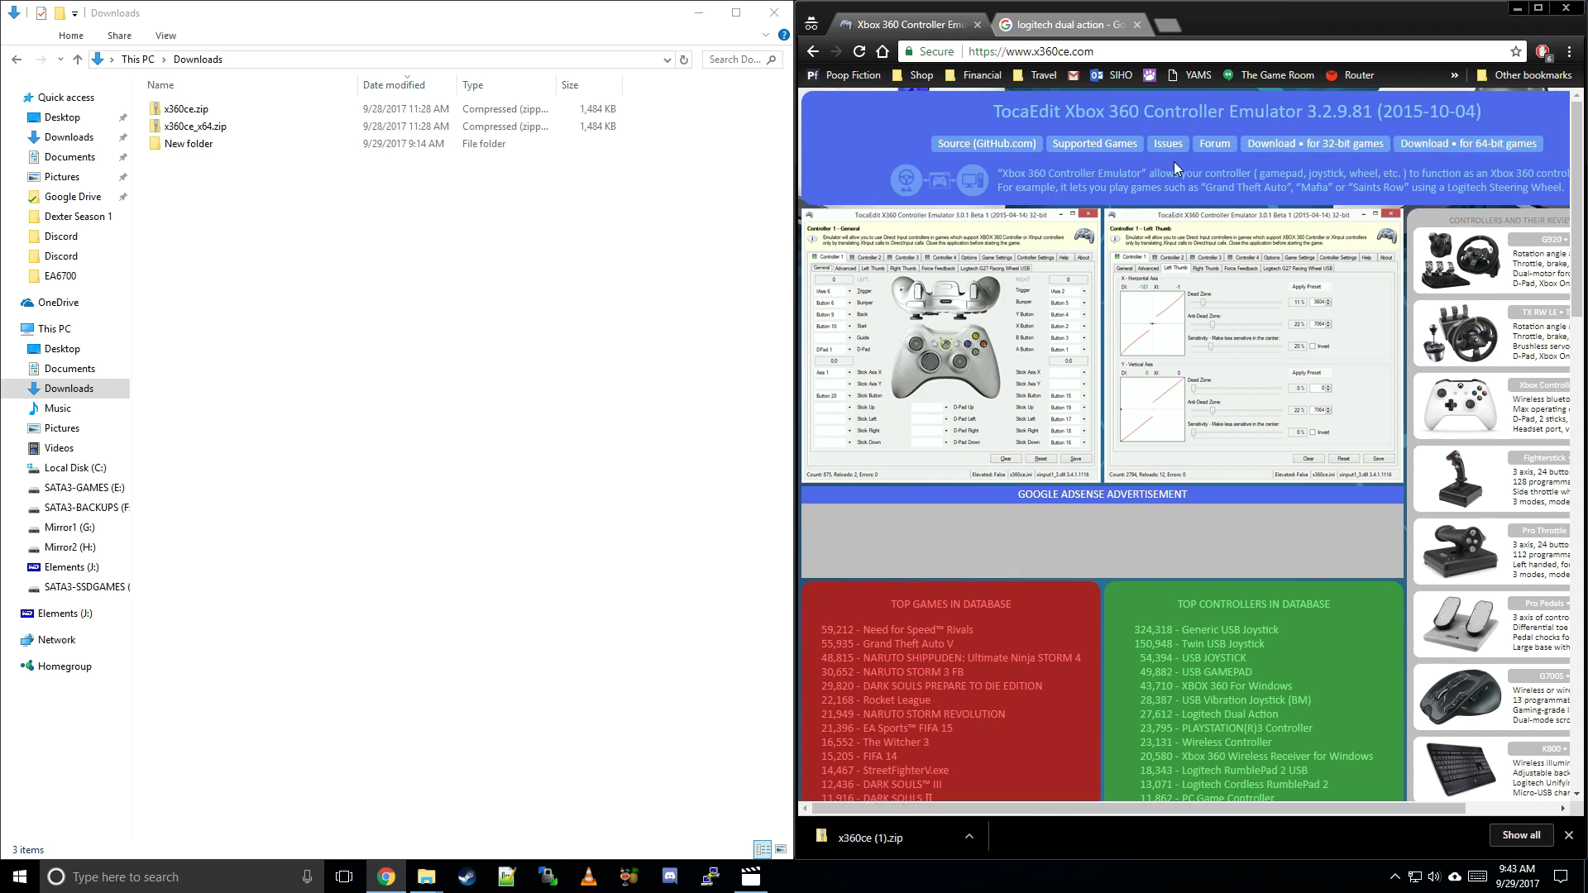
Scroll back to the Installation section and highlight the xinput1_4.dll to xinput9_1_0.dll list
scroll(1170, 158, down, 10)
scroll(1165, 157, down, 5)
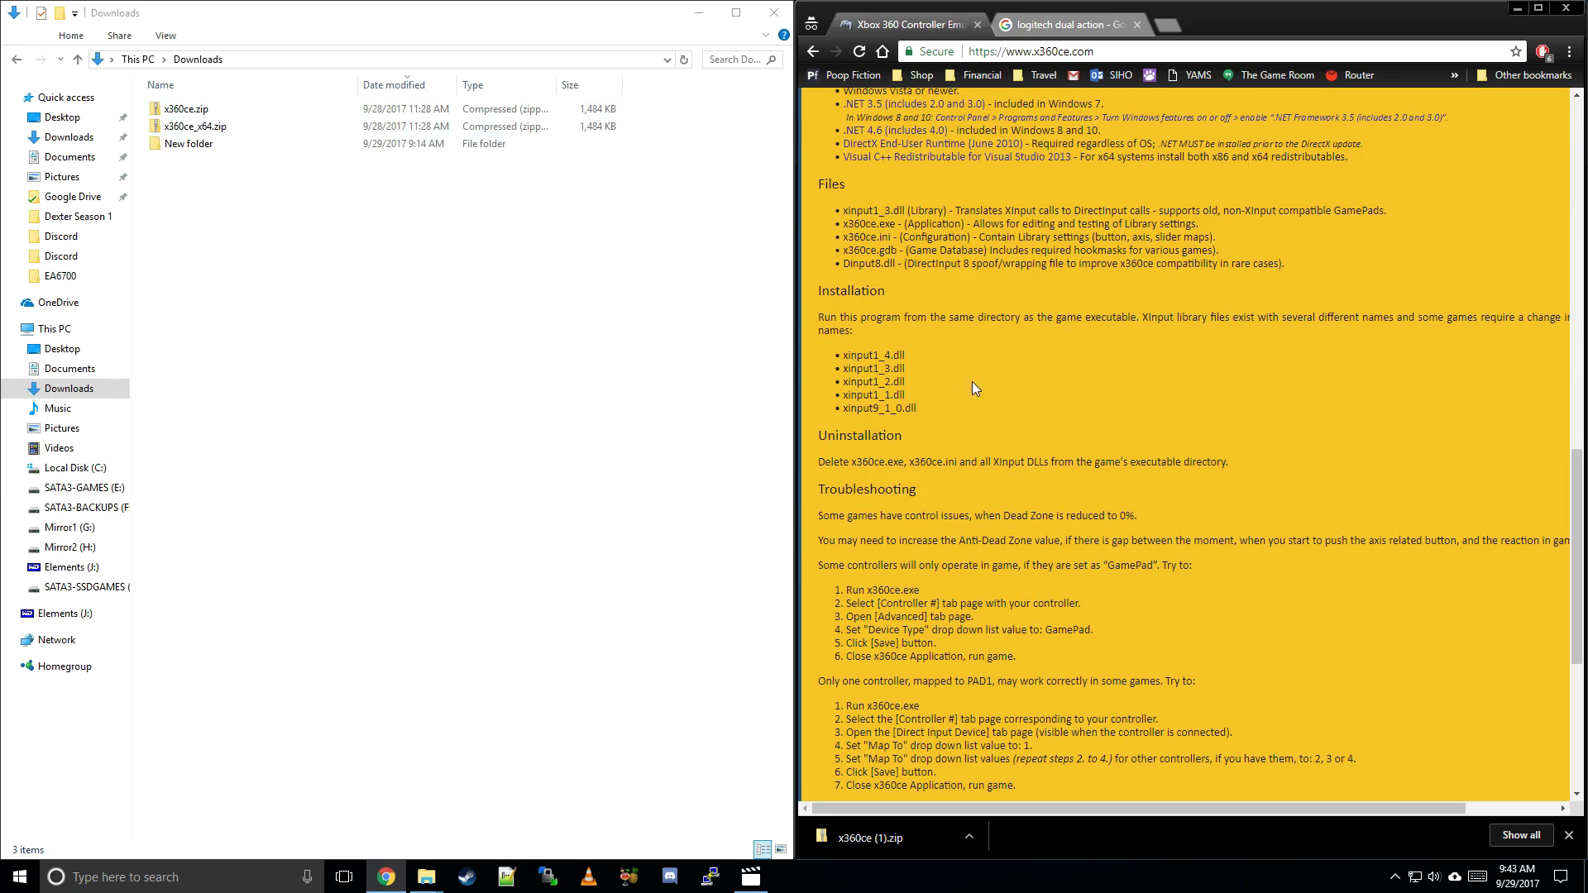
scroll(942, 331, up, 2)
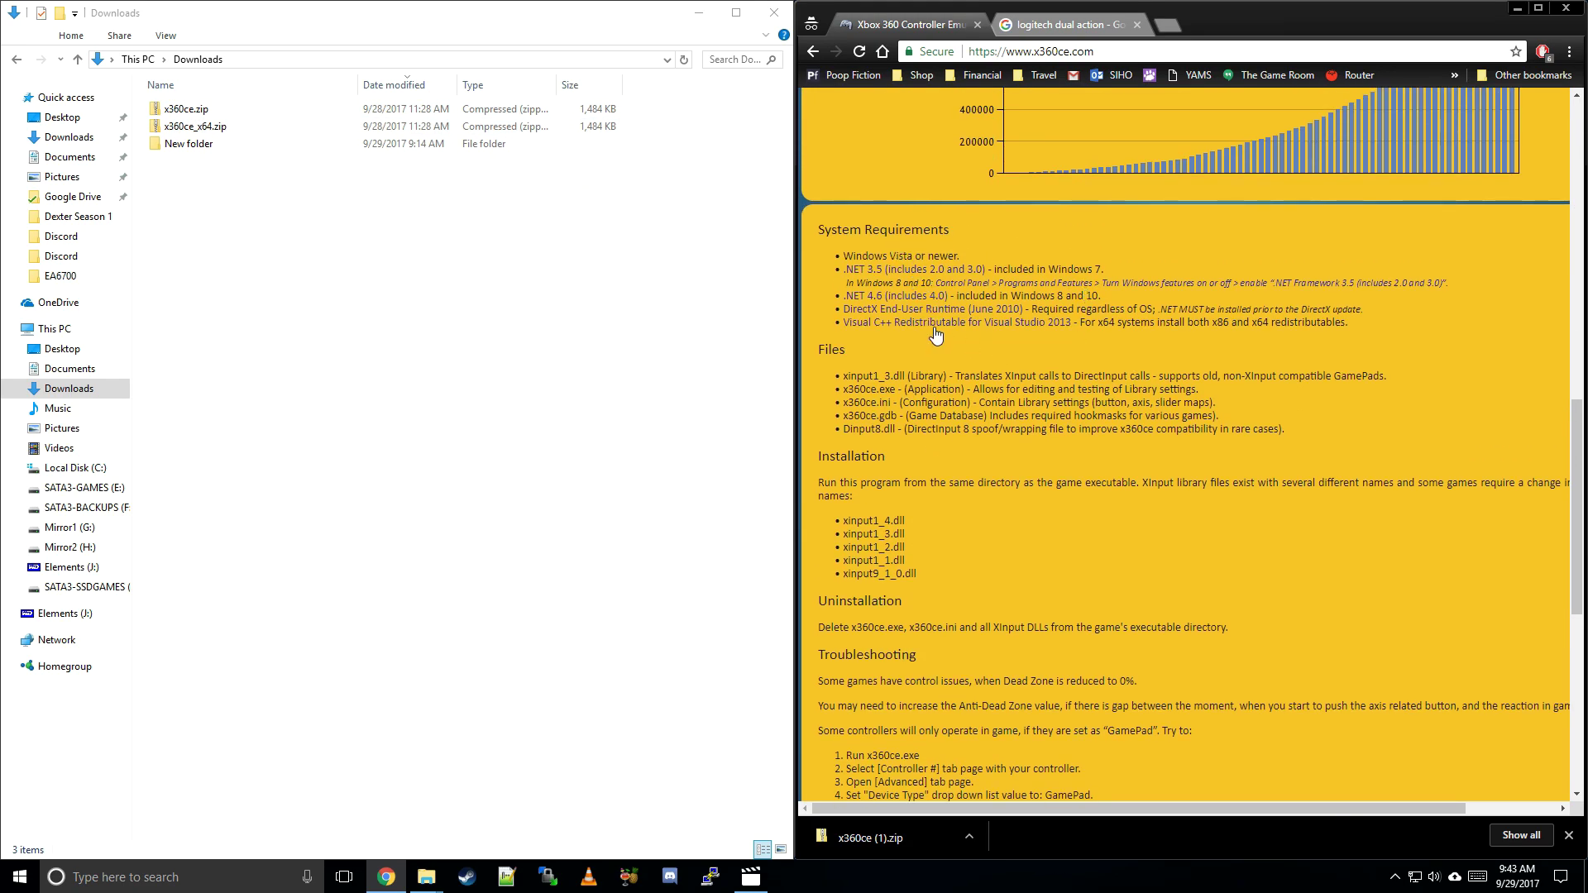
scroll(935, 331, down, 8)
scroll(1001, 369, up, 8)
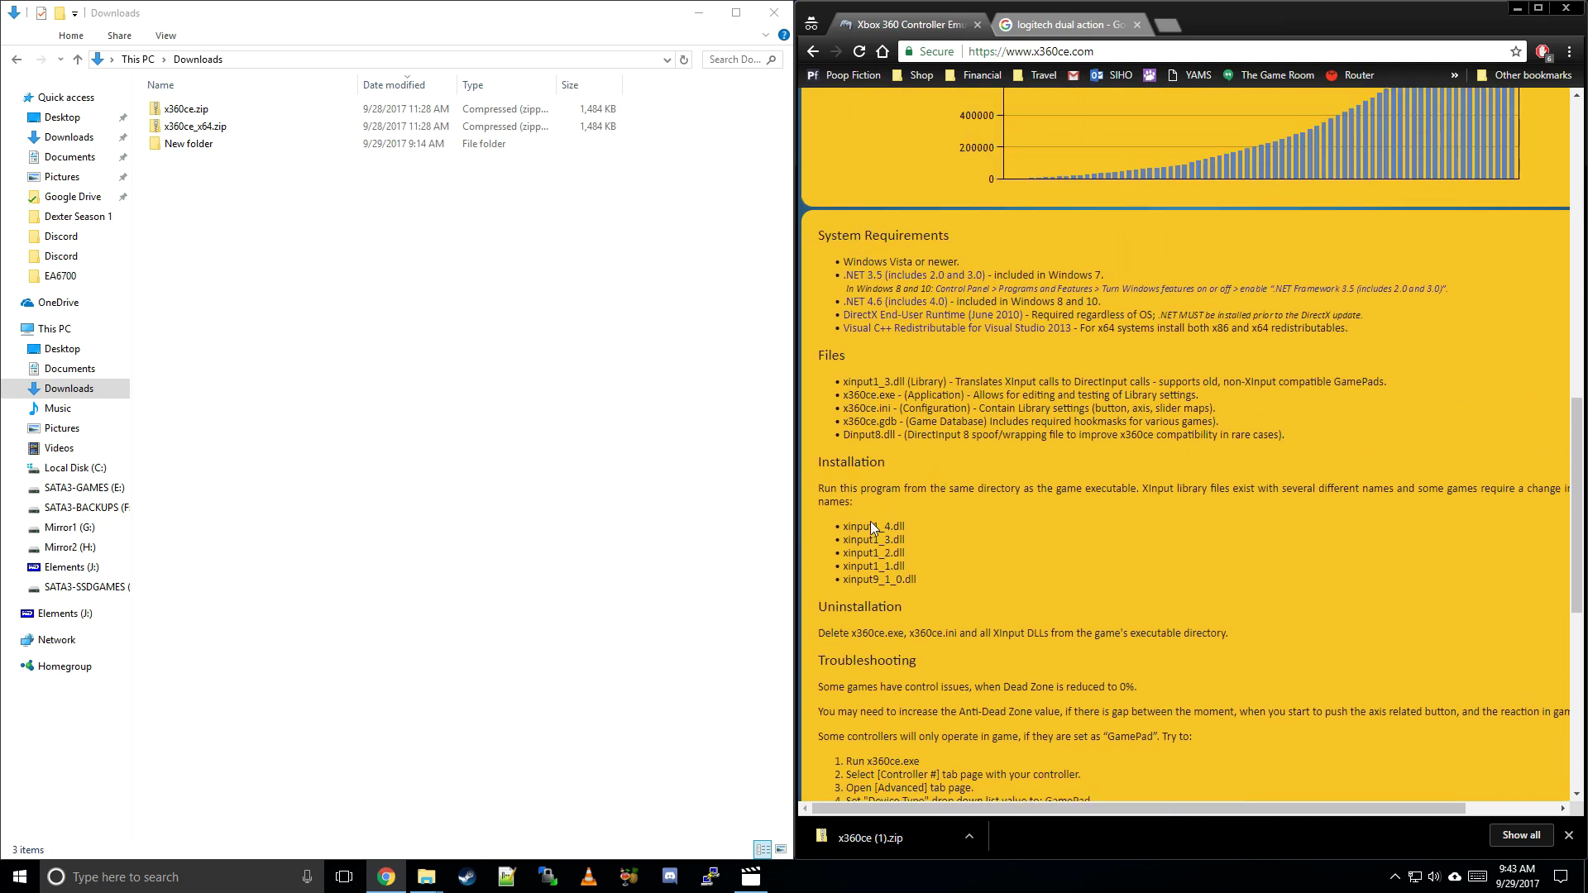
drag(846, 534, 926, 582)
Open x360ce.zip to list x360ce.exe, then bring the Minecraft folder window forward
click(926, 580)
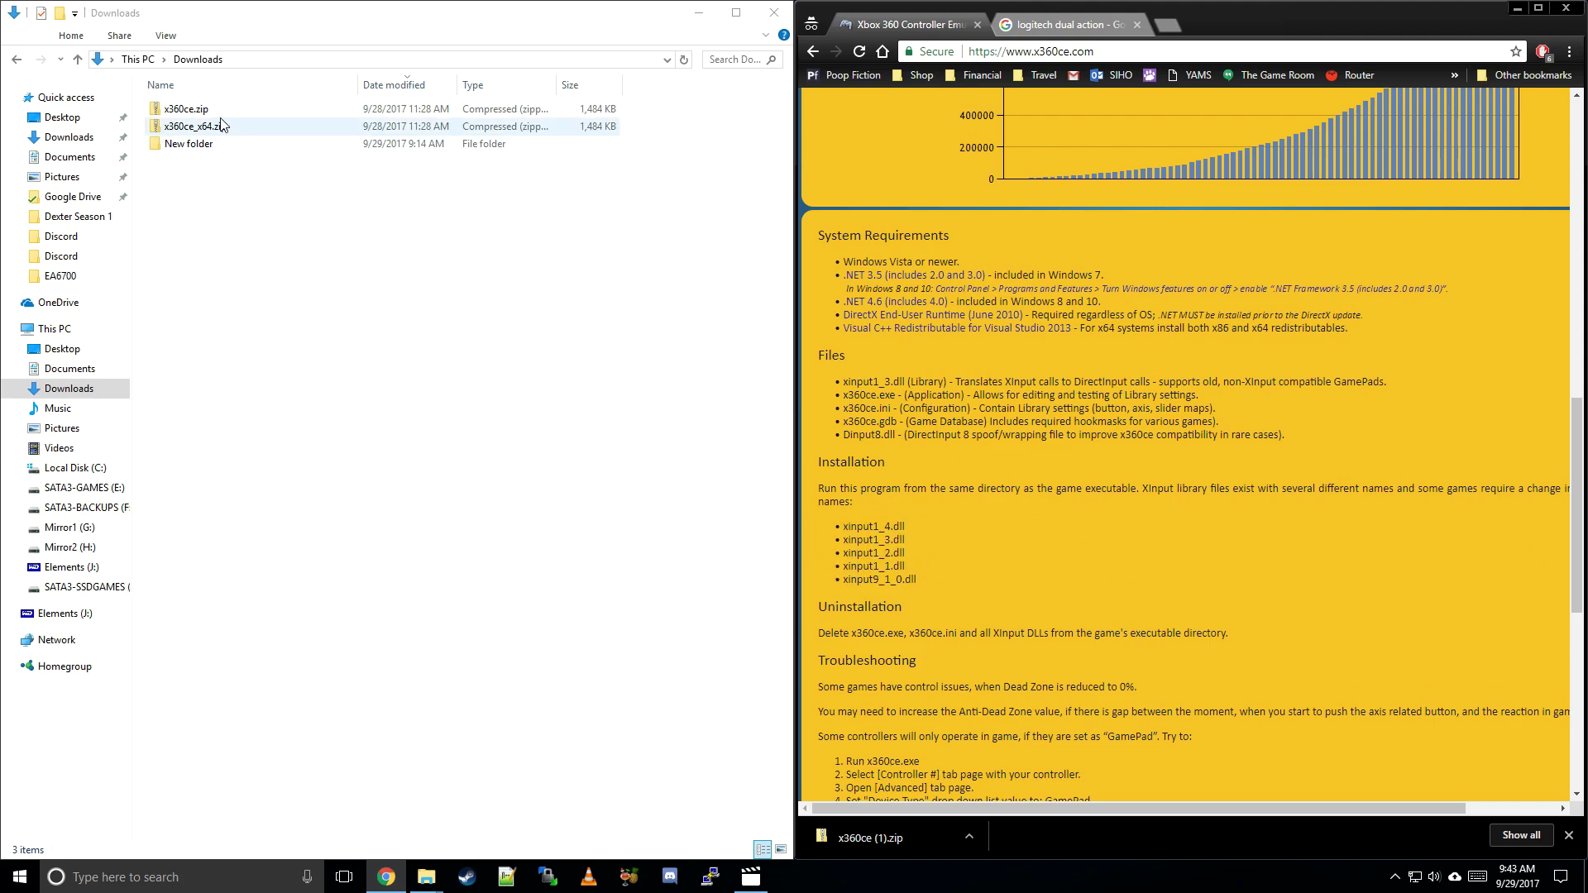
double_click(178, 108)
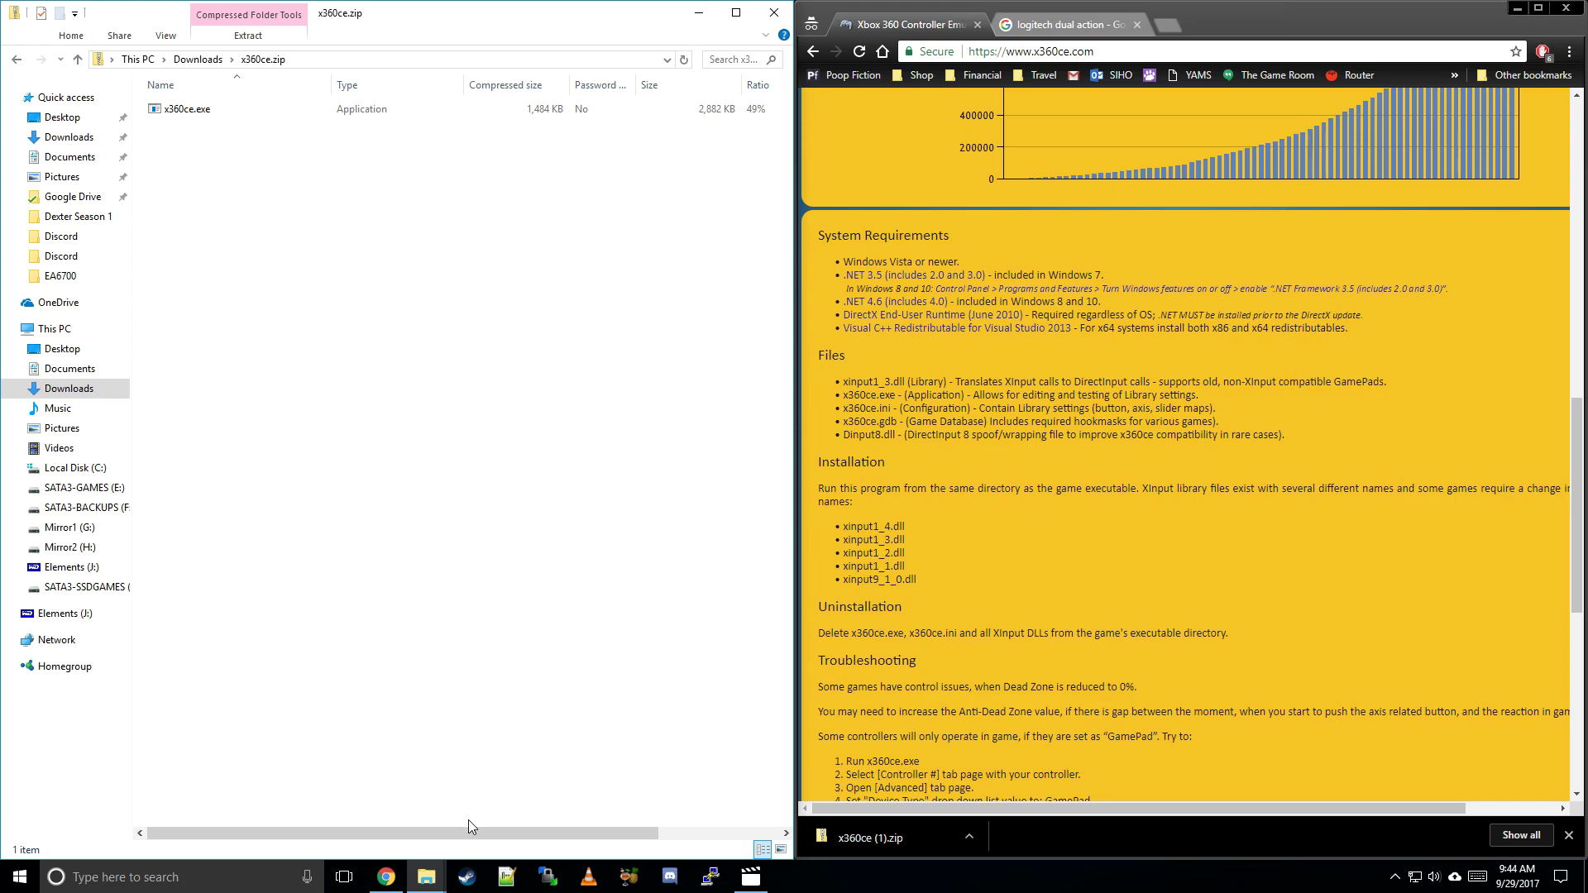
mouse_move(426, 877)
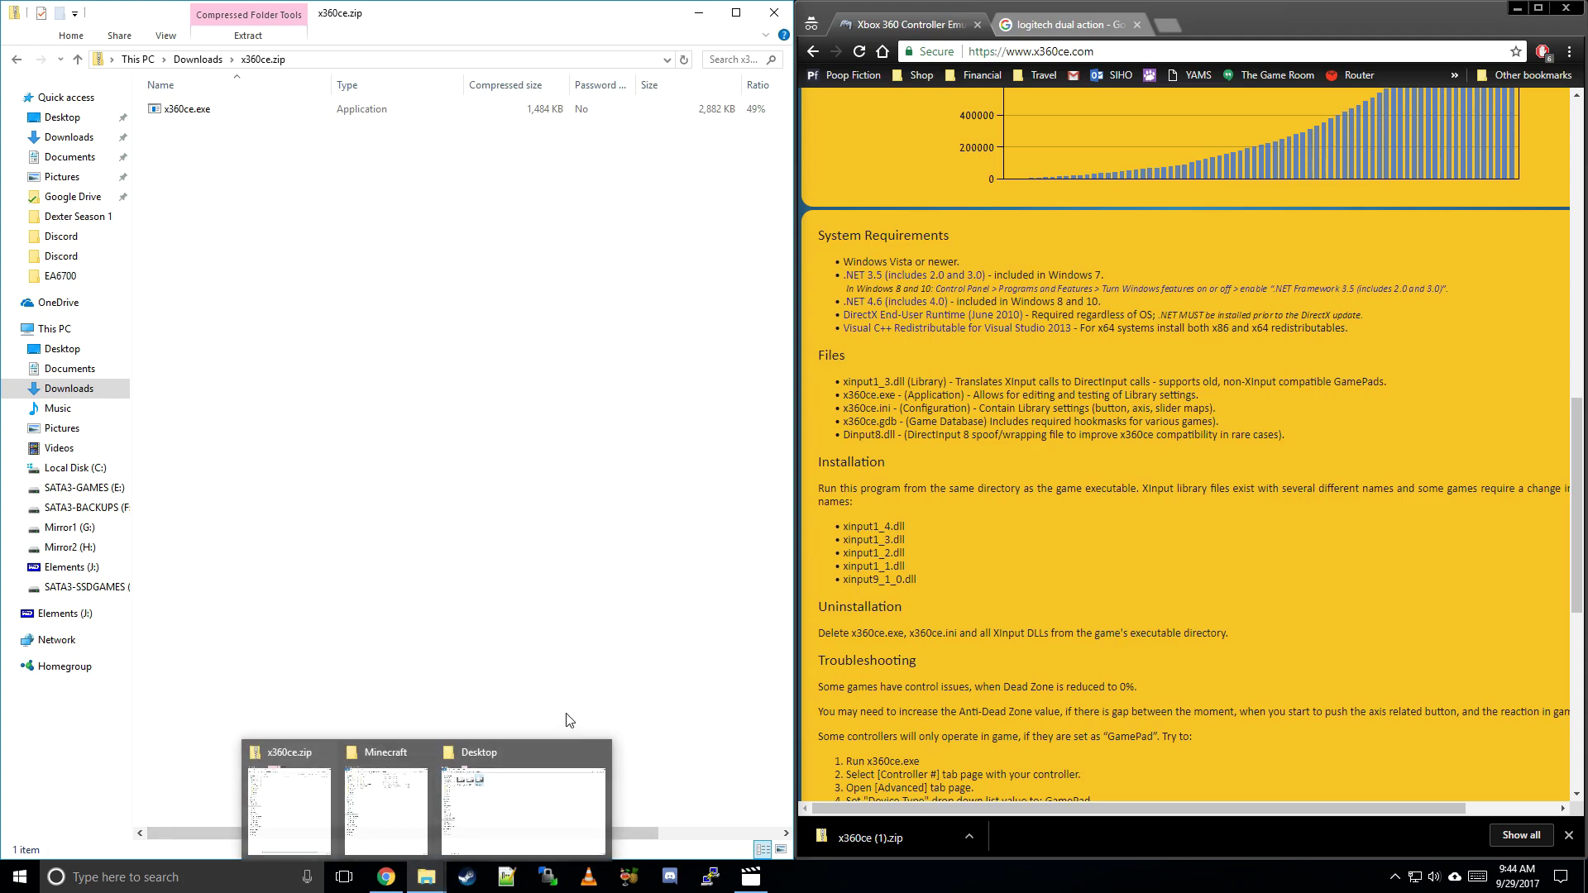
click(427, 877)
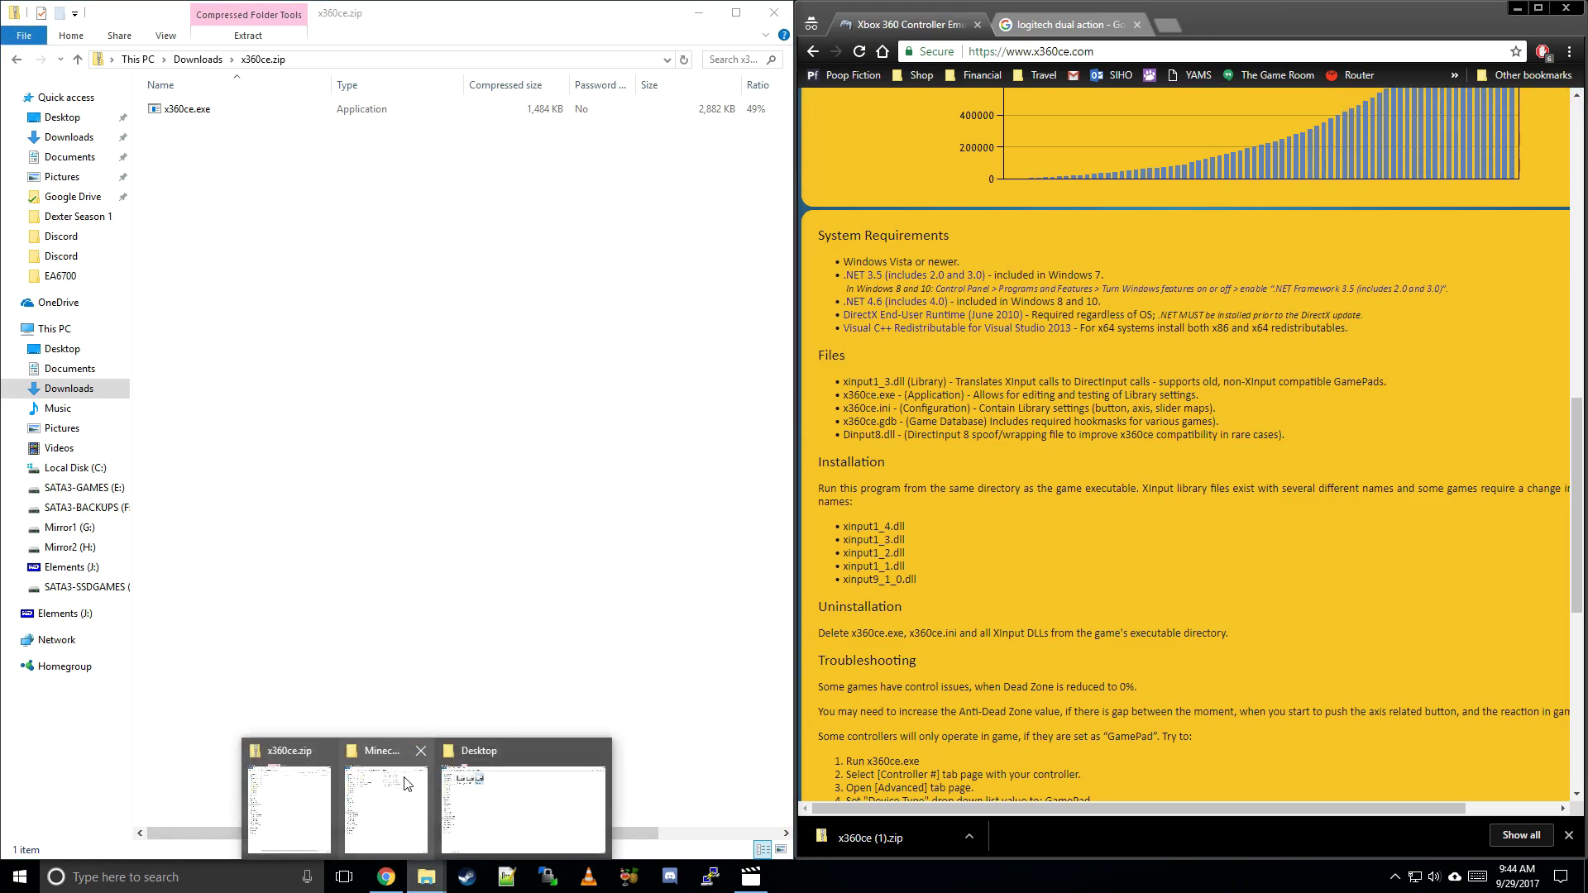
click(393, 796)
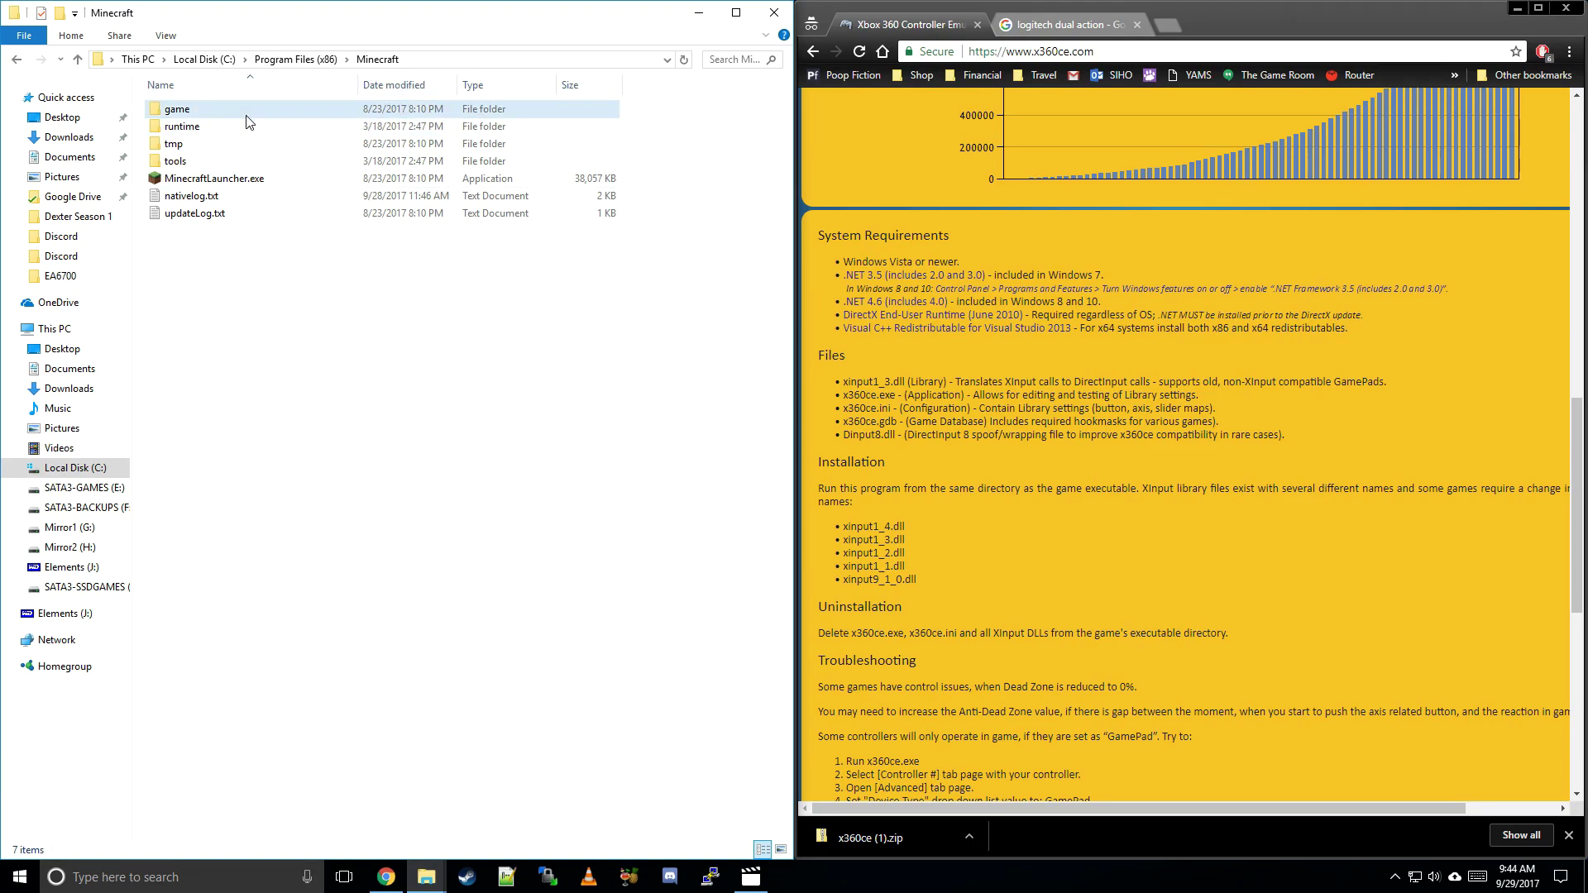
Snap the Minecraft folder window to the right half beside the zip and check its path
drag(265, 21, 1584, 215)
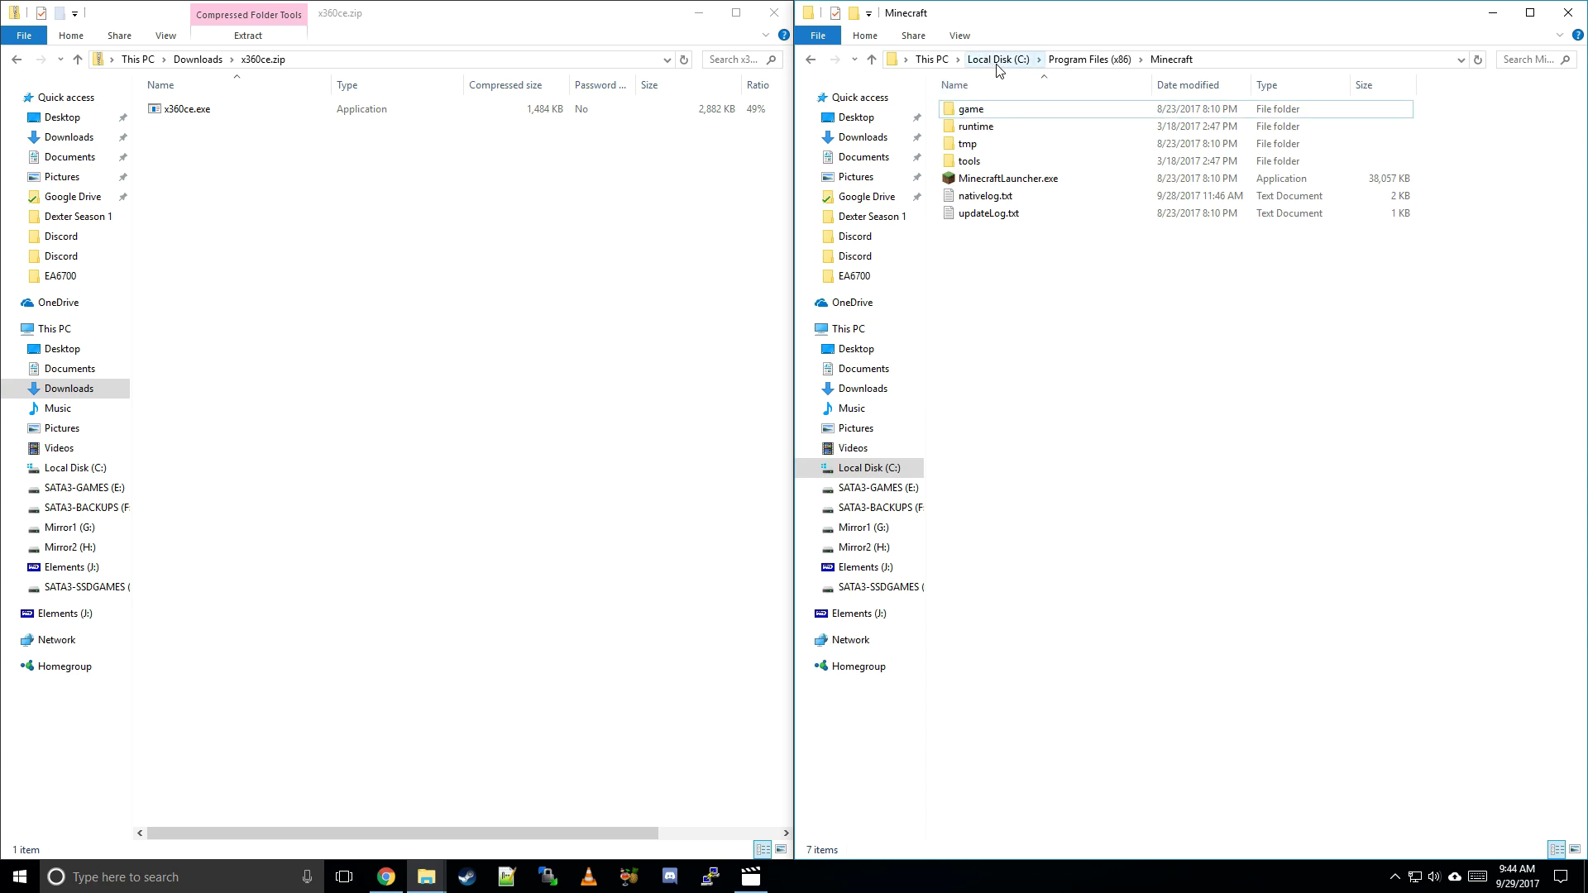
click(1238, 61)
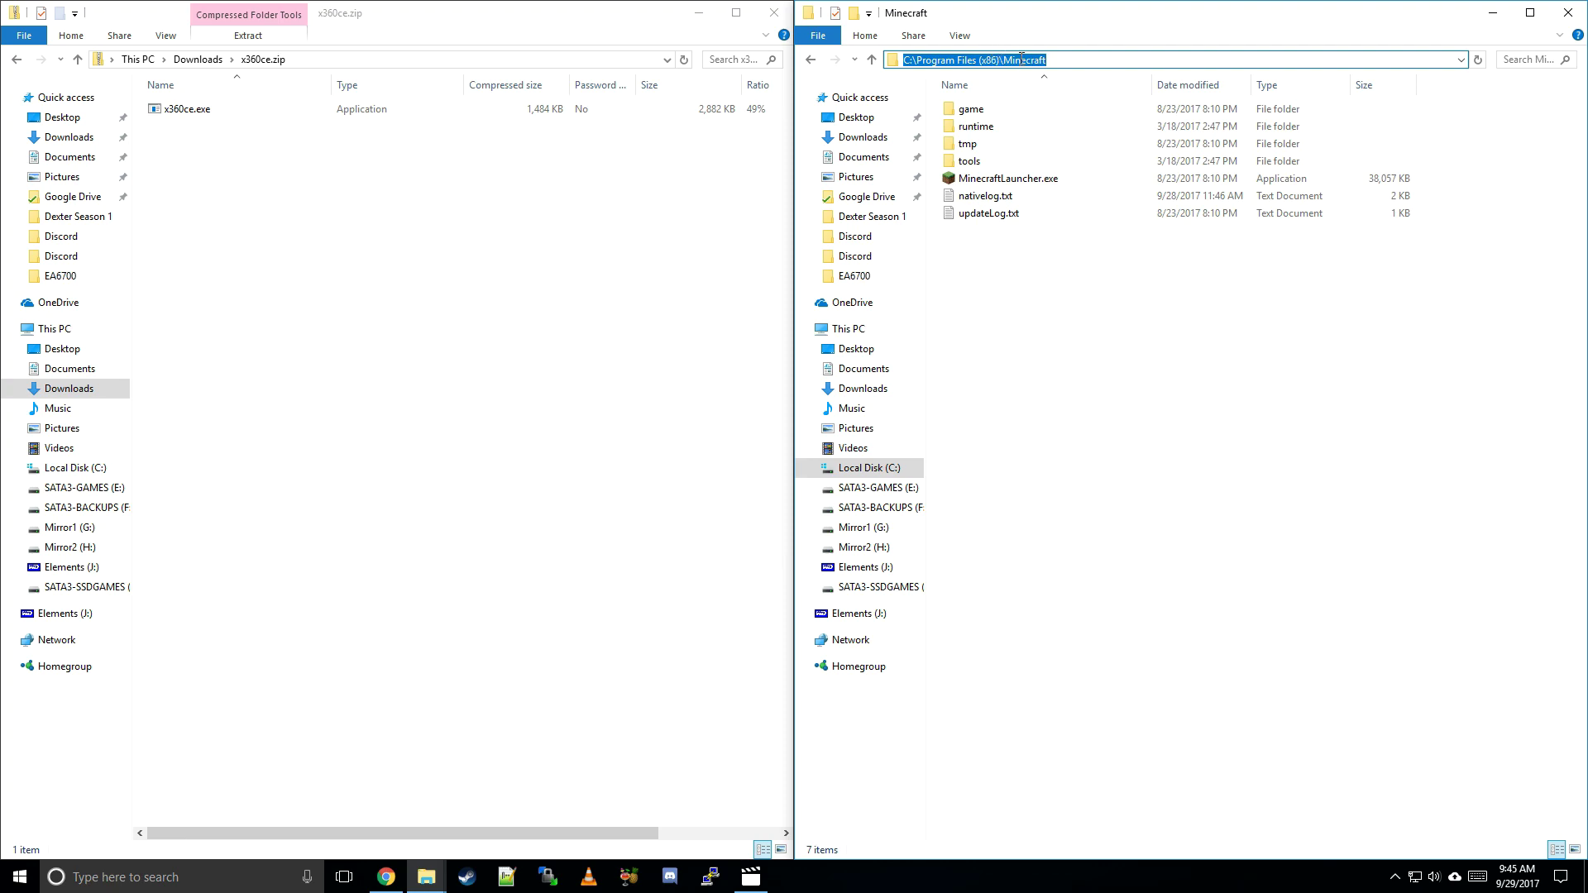
click(1060, 258)
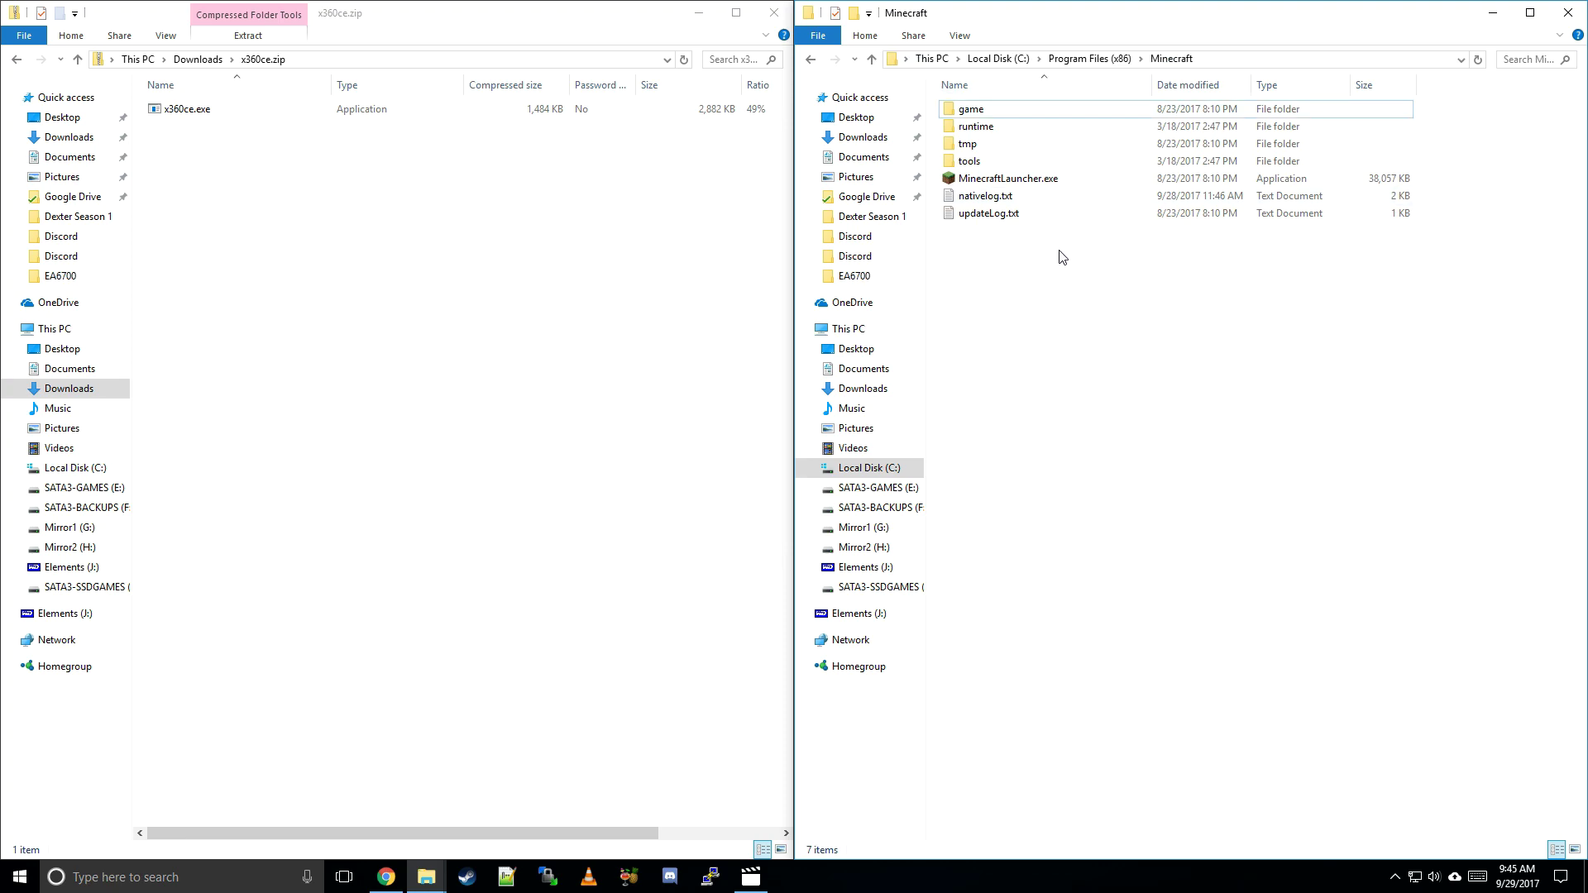
Drag x360ce.exe from the zip window into the right-hand Minecraft folder, now listing 8 items
click(190, 114)
drag(191, 114, 1041, 355)
click(1044, 347)
click(154, 108)
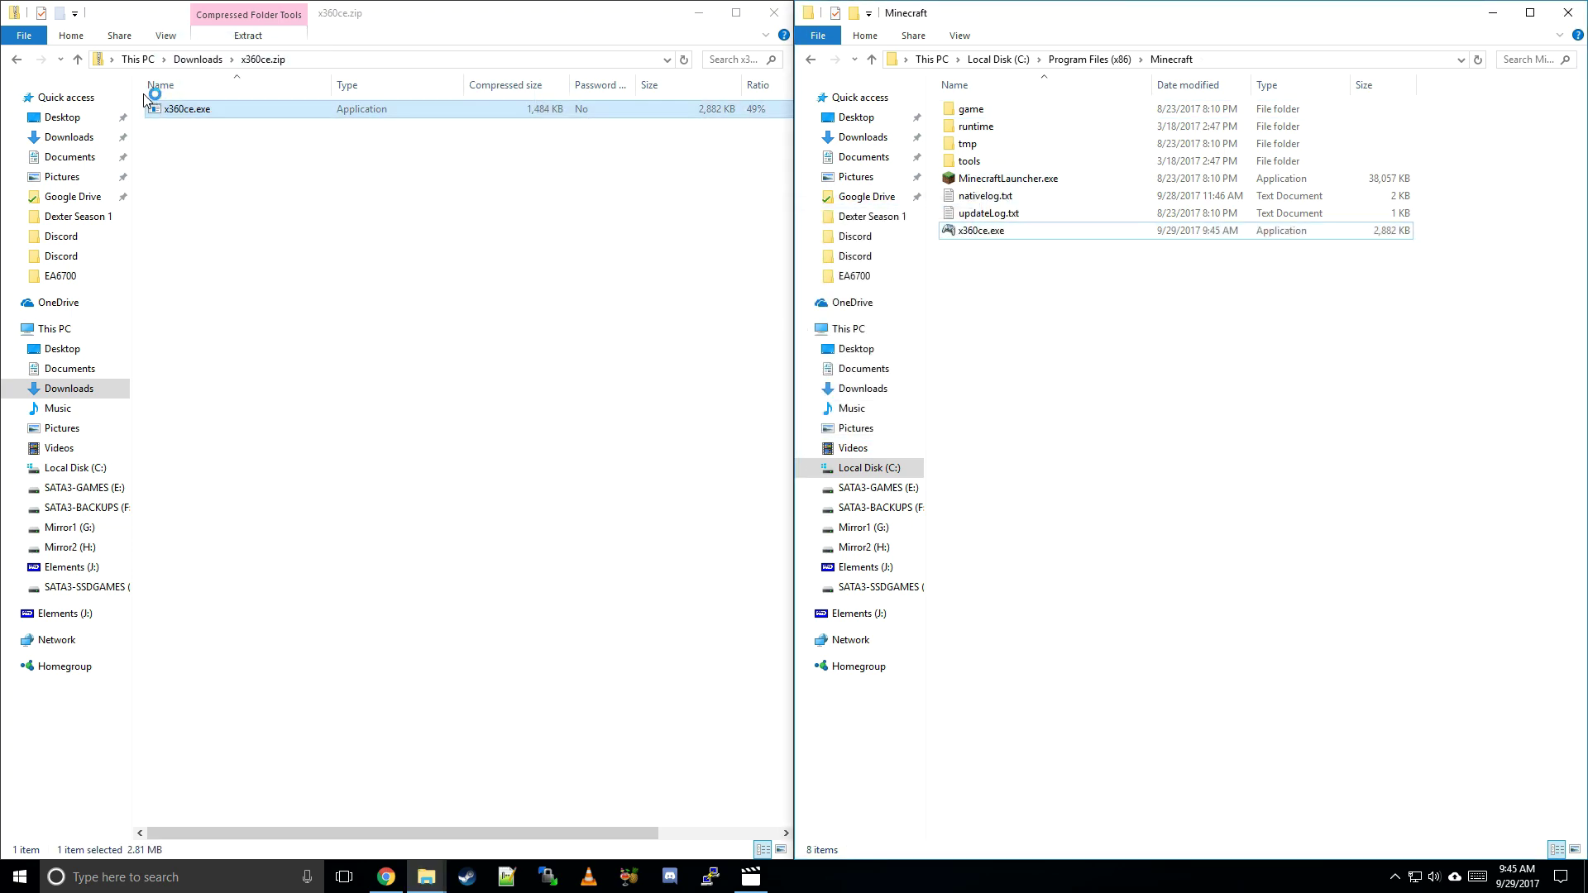
click(1049, 291)
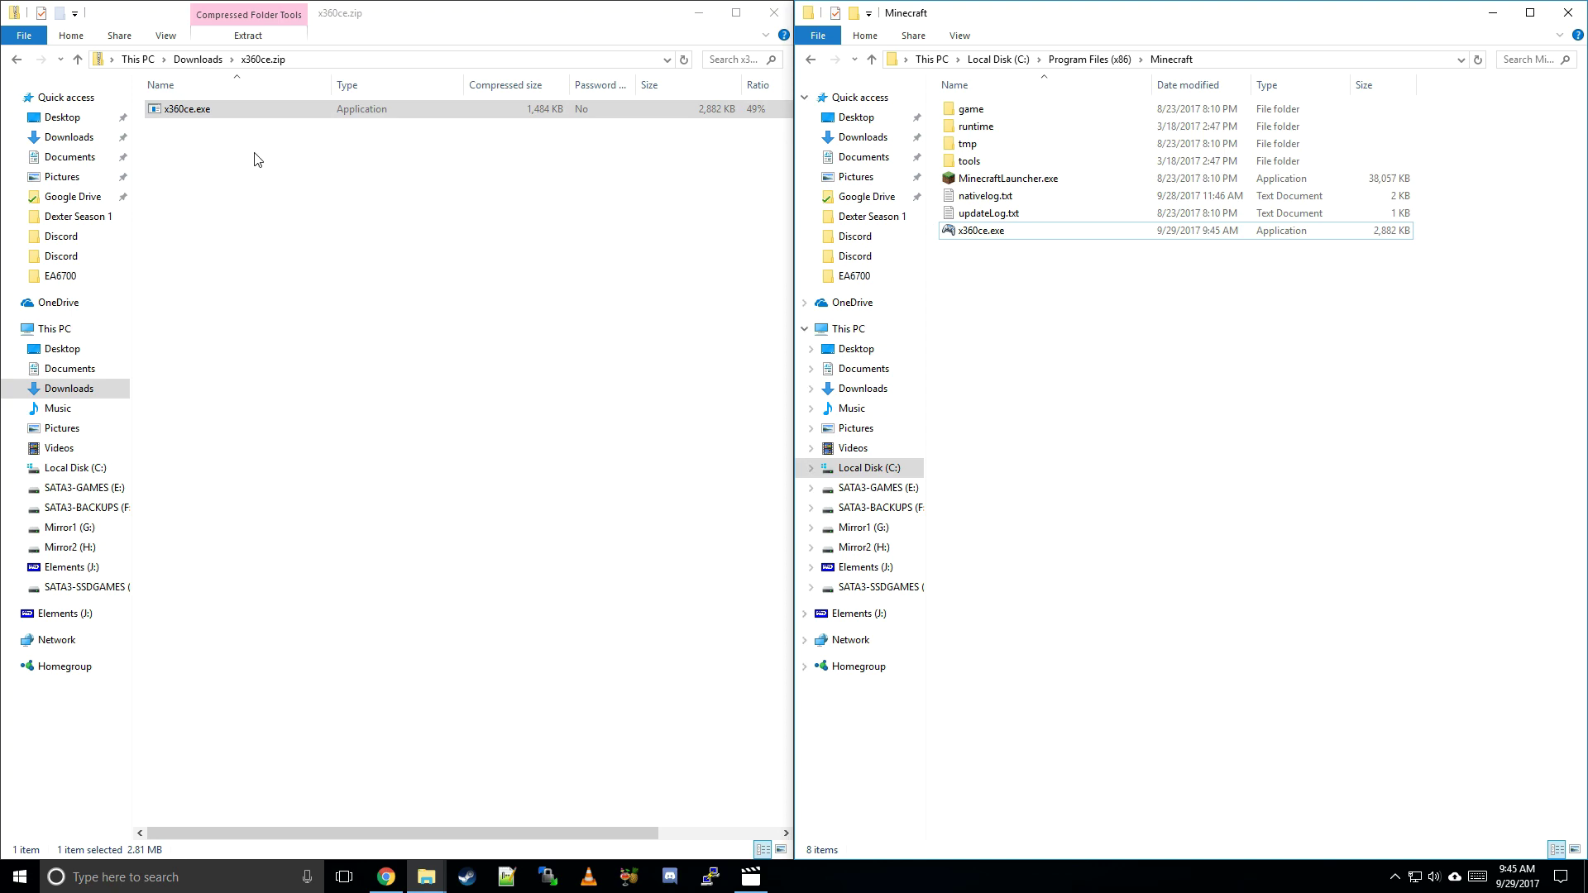